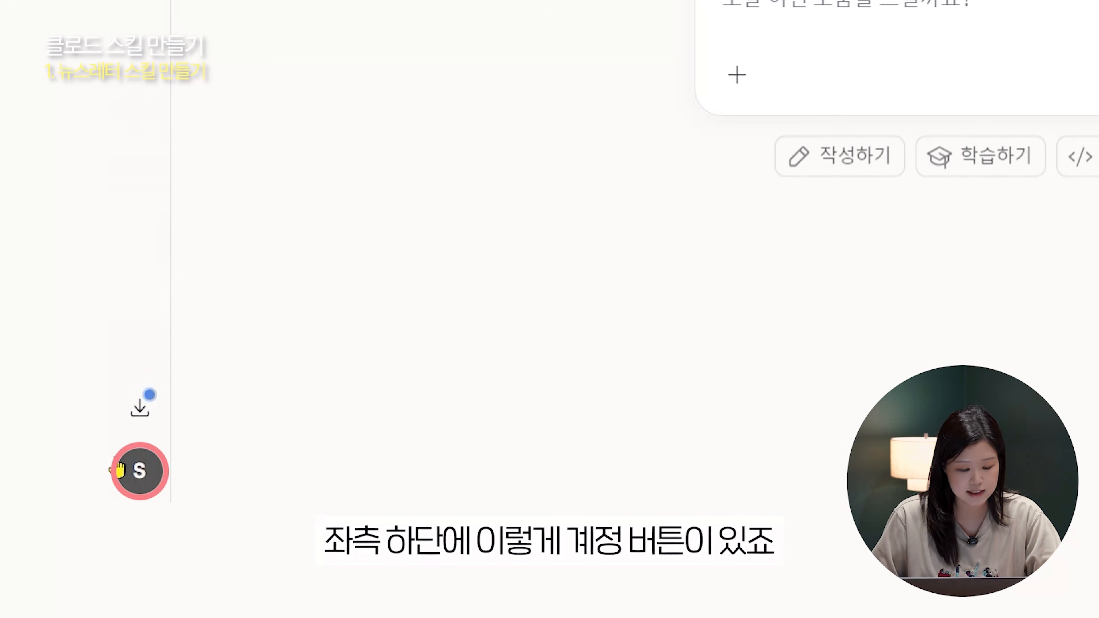
# - Open the account settings, find the 스킬 section under 기능, and go on to the 사용자 지정 page for managing skills
pyautogui.click(142, 472)
pyautogui.click(320, 93)
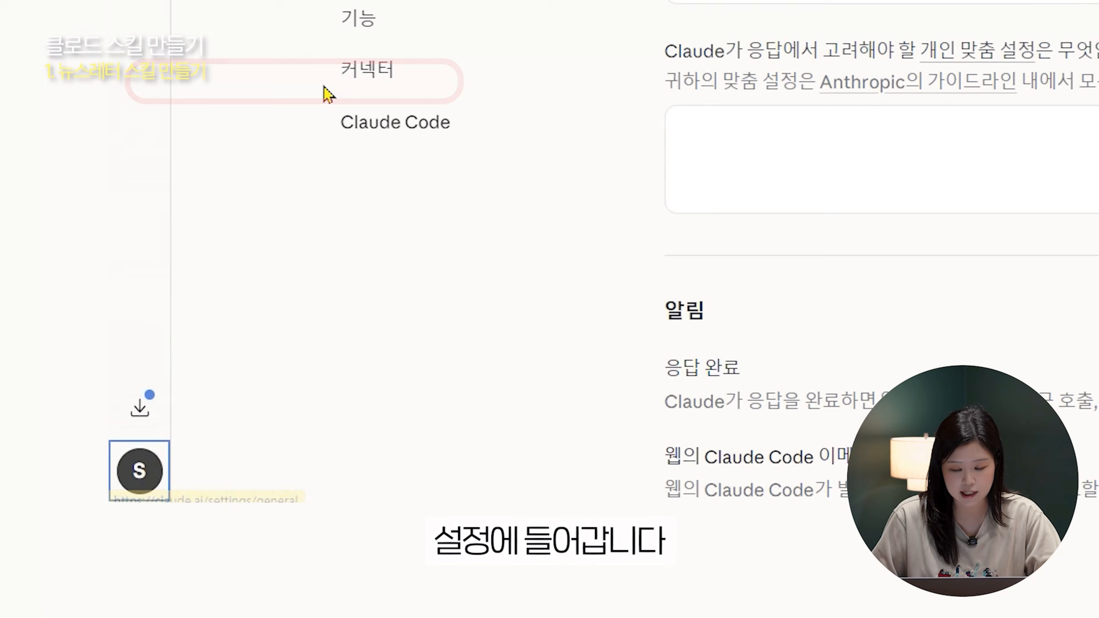
pyautogui.click(457, 32)
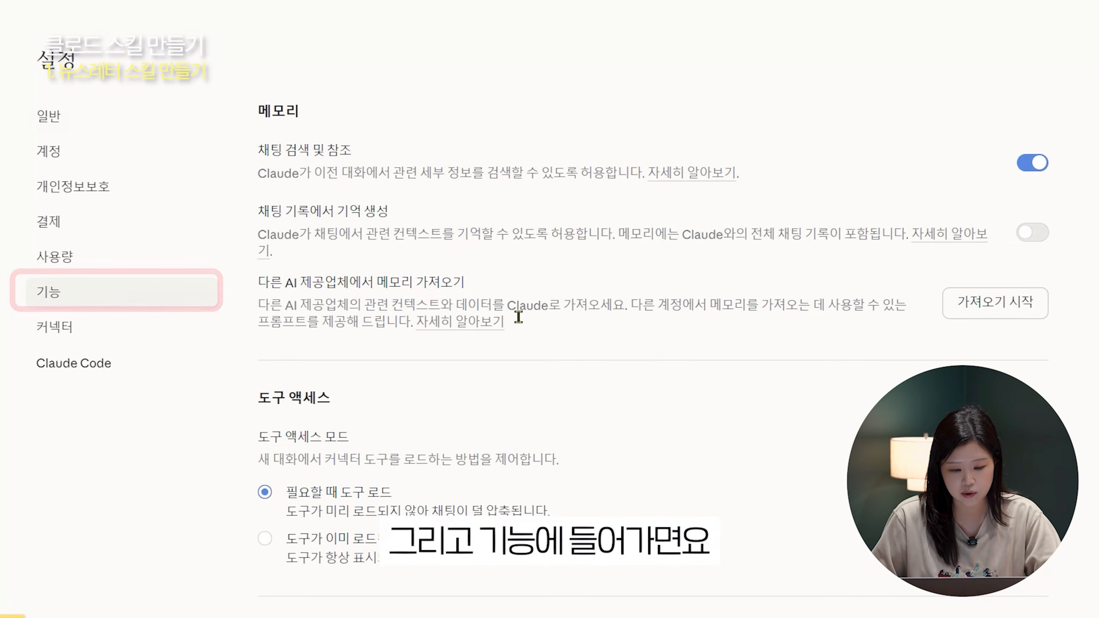
pyautogui.scroll(-15, 518, 317)
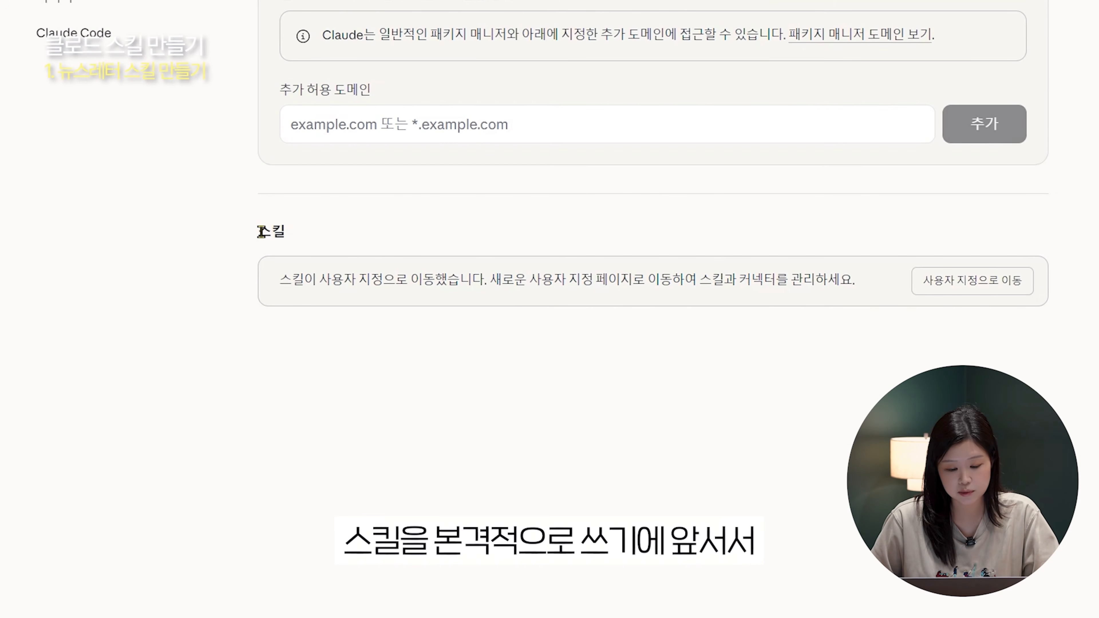
pyautogui.moveTo(261, 232); pyautogui.dragTo(422, 240)
pyautogui.click(648, 241)
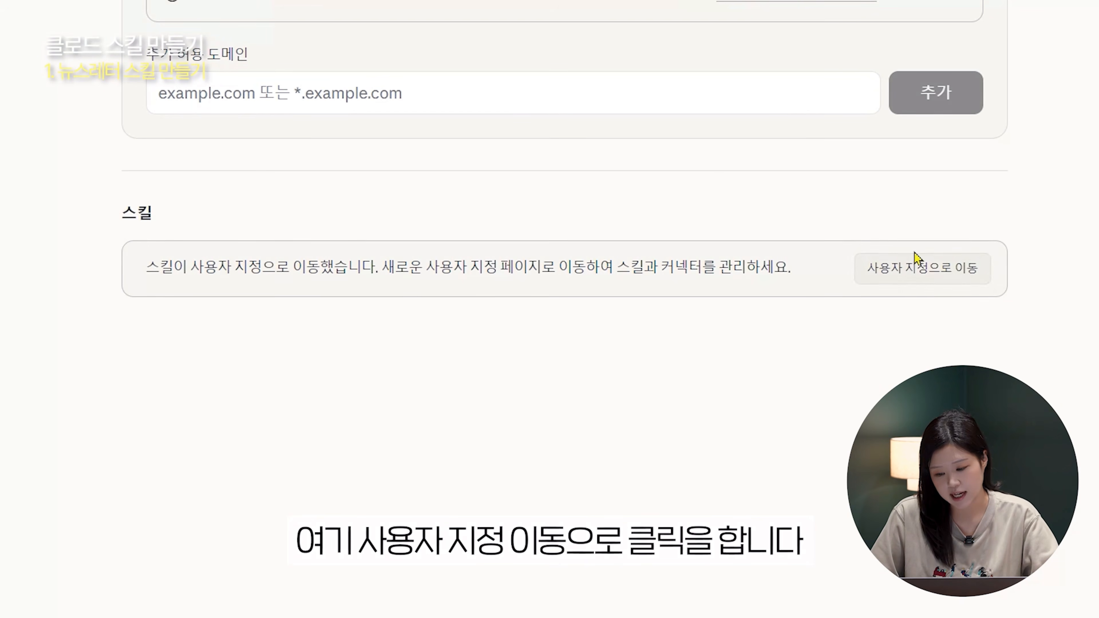
pyautogui.click(952, 280)
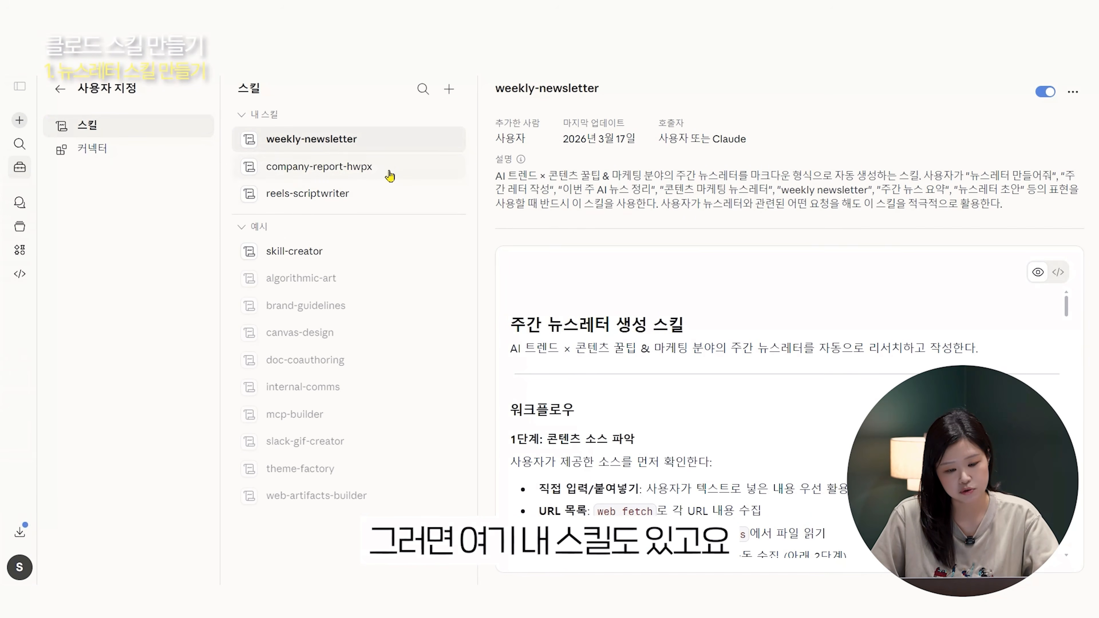
# - View the details of the example skills algorithmic-art and skill-creator
pyautogui.click(329, 281)
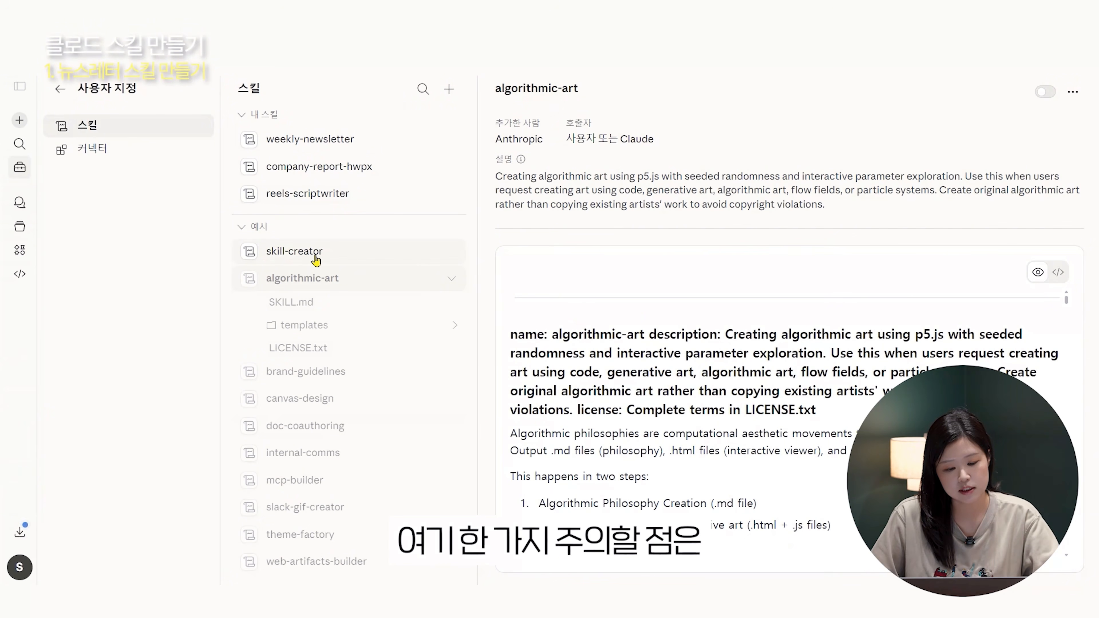
pyautogui.click(305, 257)
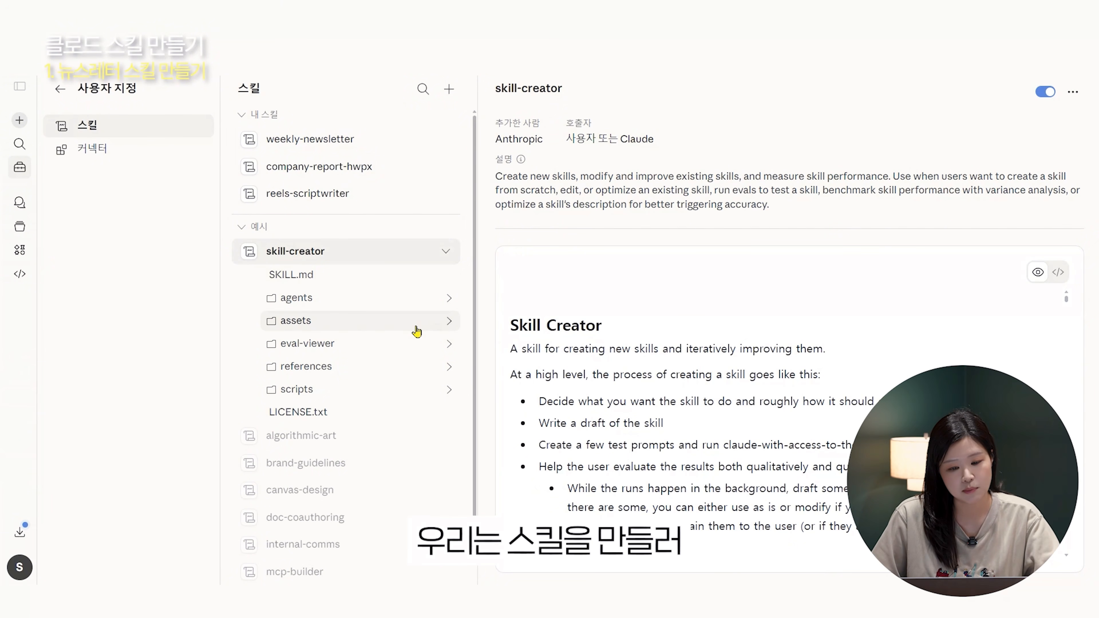
# - Start creating a new skill with the option Claude와 함께 창작하기
pyautogui.click(450, 89)
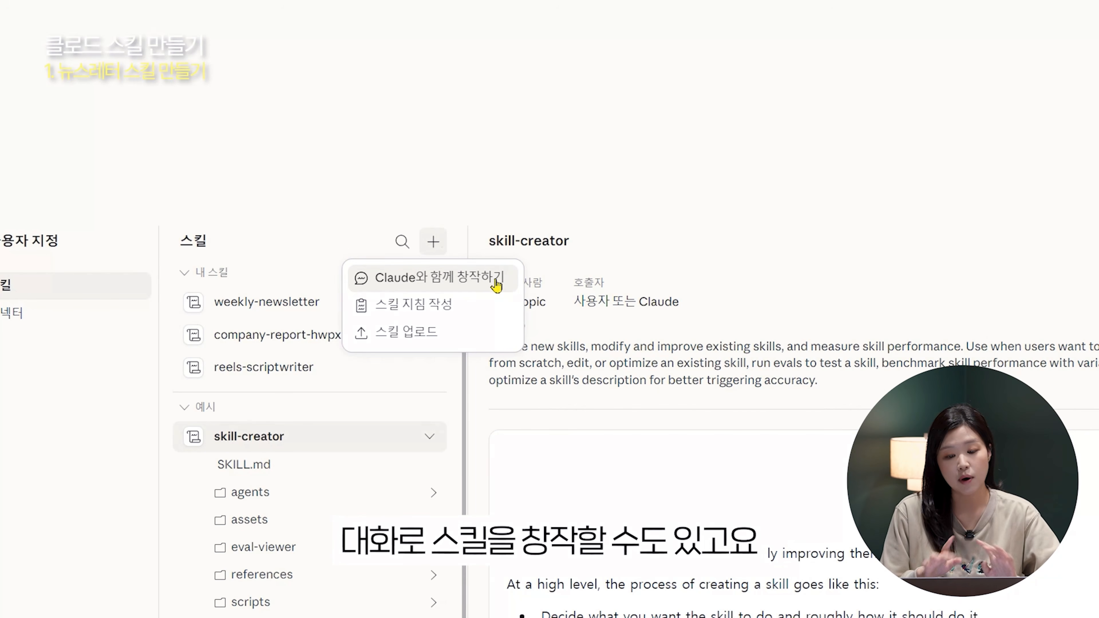
pyautogui.click(481, 305)
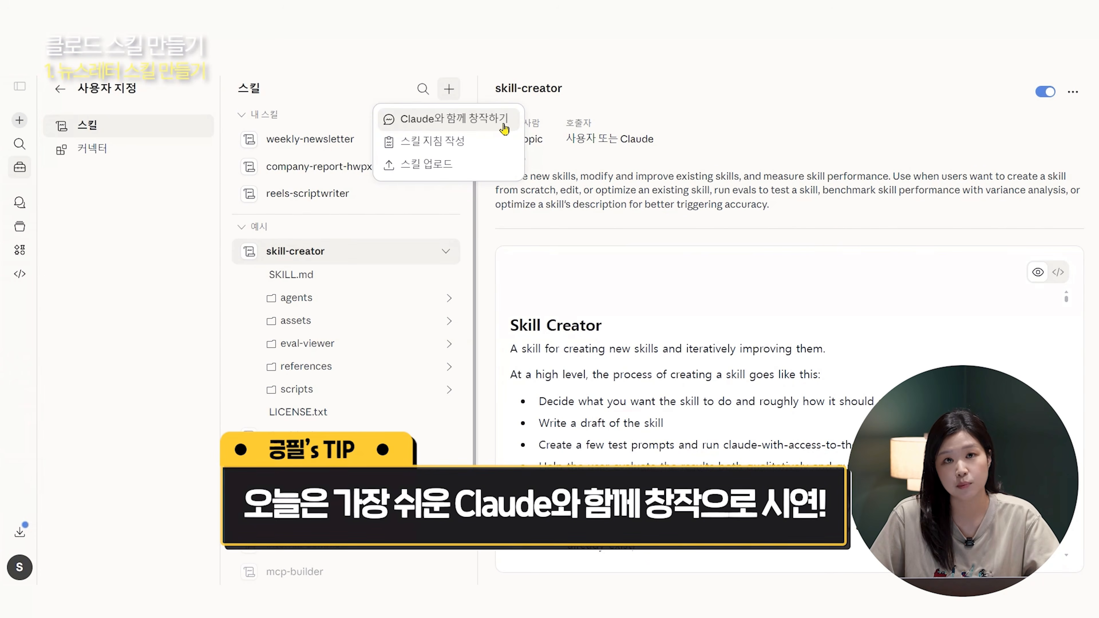
pyautogui.click(504, 129)
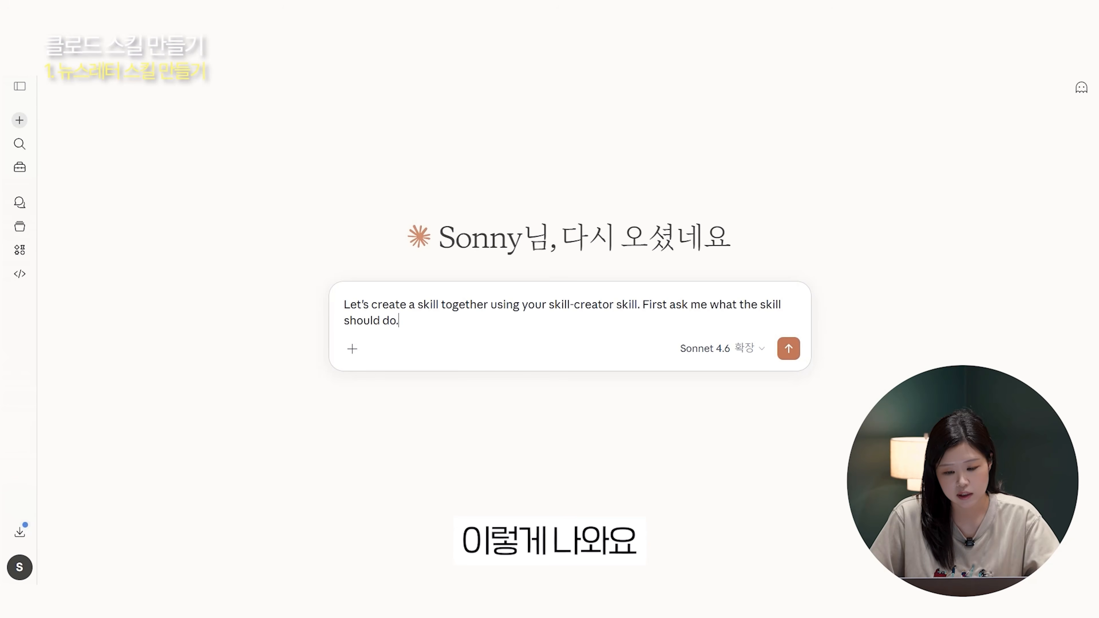
# - Add the request "한글로 대답" to the end of the prefilled skill-creator prompt and send it
pyautogui.moveTo(498, 337); pyautogui.dragTo(337, 299)
pyautogui.click(564, 332)
pyautogui.tripleClick(564, 332)
pyautogui.click(564, 328)
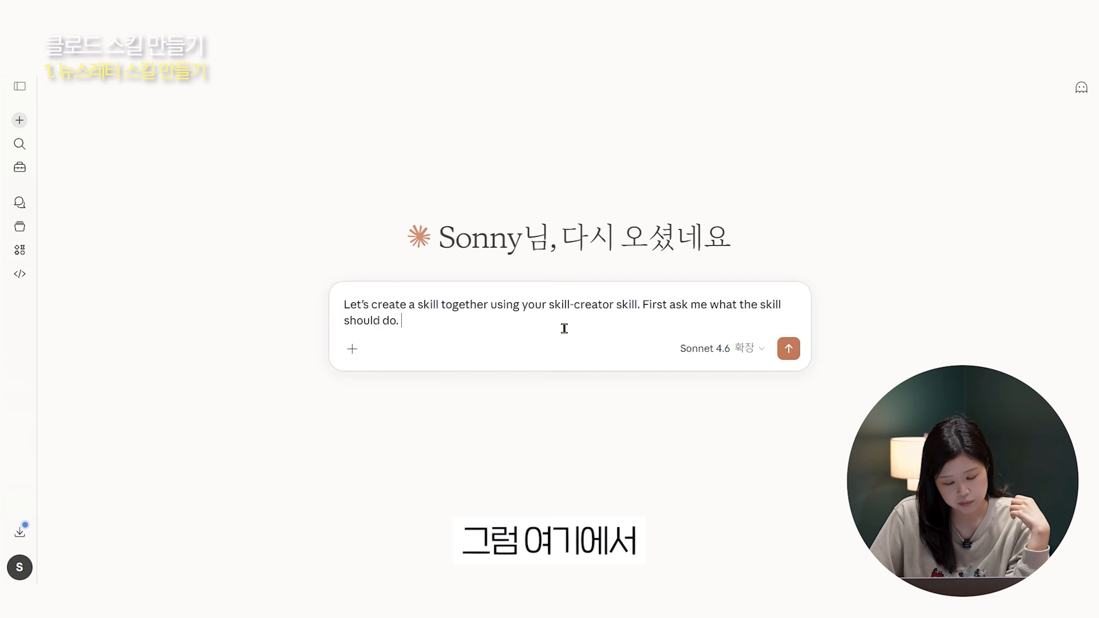
pyautogui.write('한글로 대답')
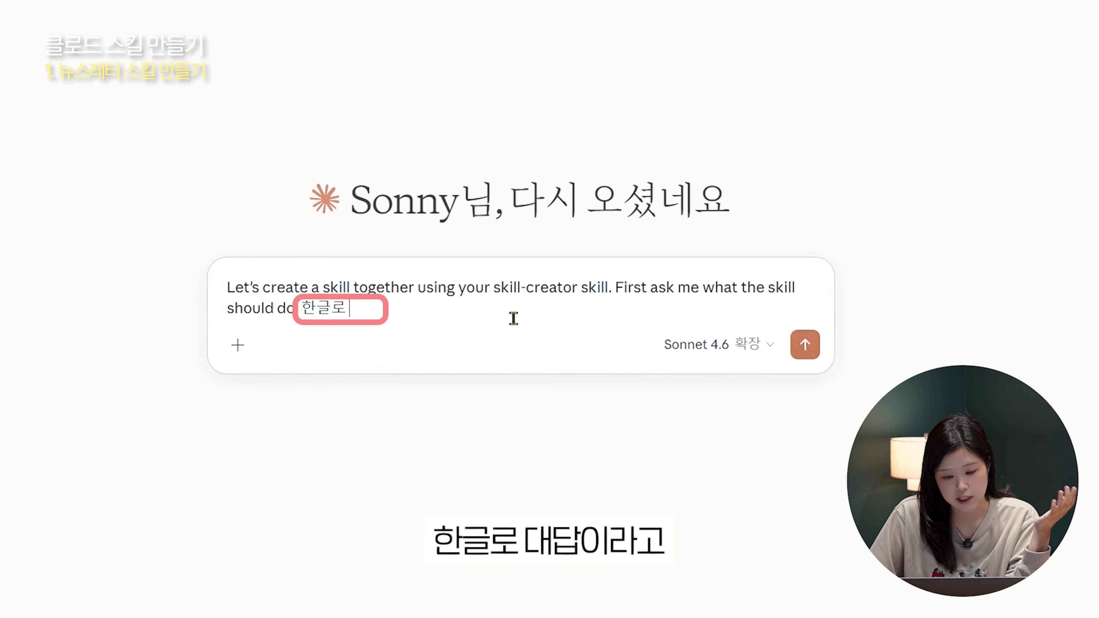
pyautogui.press('Return')
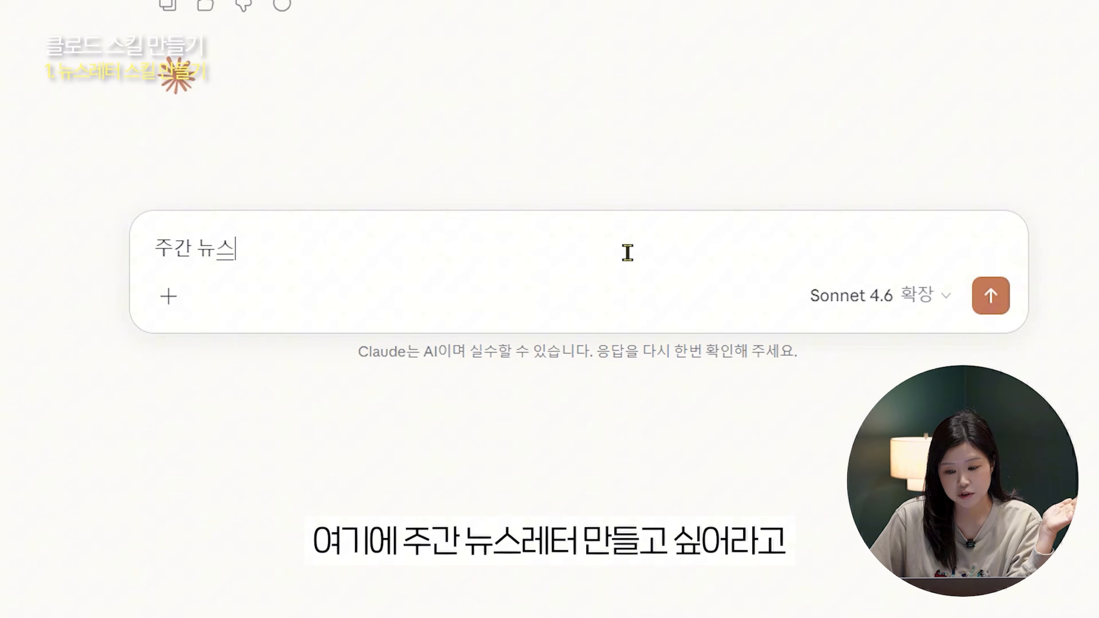
# - Reply to Claude that the skill should make a weekly newsletter, with "주간 뉴스레터 만들고 싶어"
pyautogui.write('레터 ')
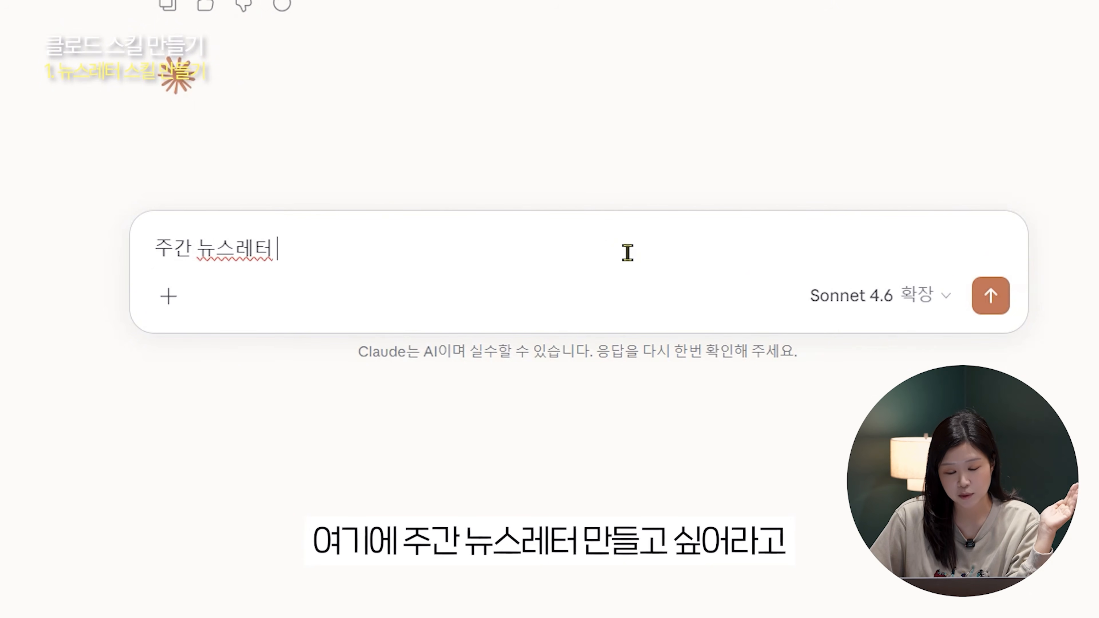
pyautogui.write('만들고')
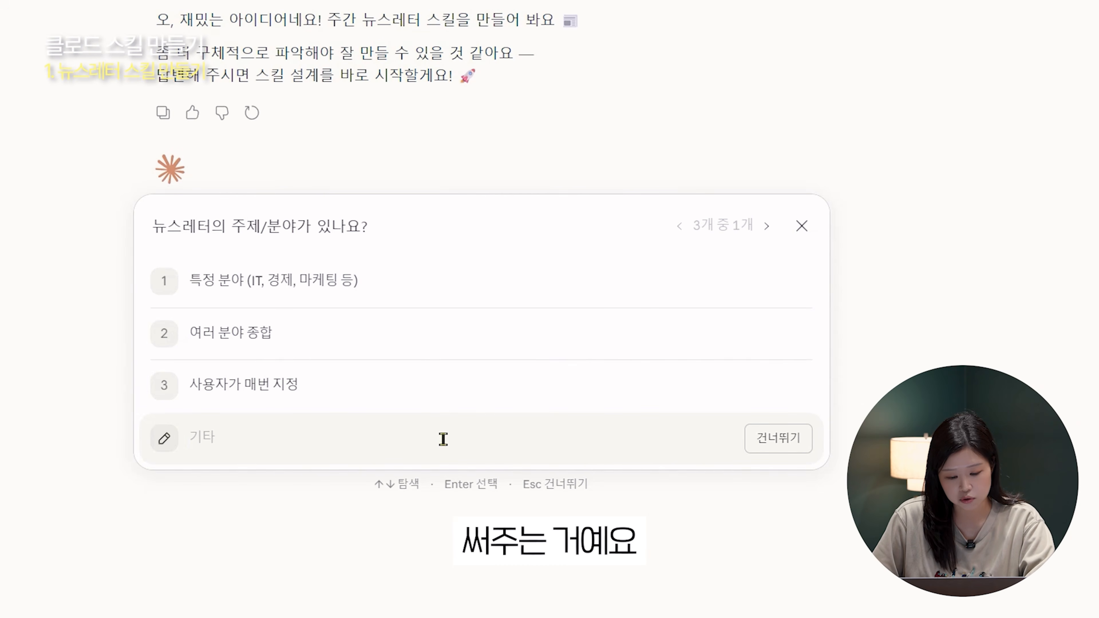
# - Answer the newsletter topic question with the custom text "AI 트렌드를 반영한 콘텐츠 꿀팁&마케팅" and submit it
pyautogui.write('AI 트렌드')
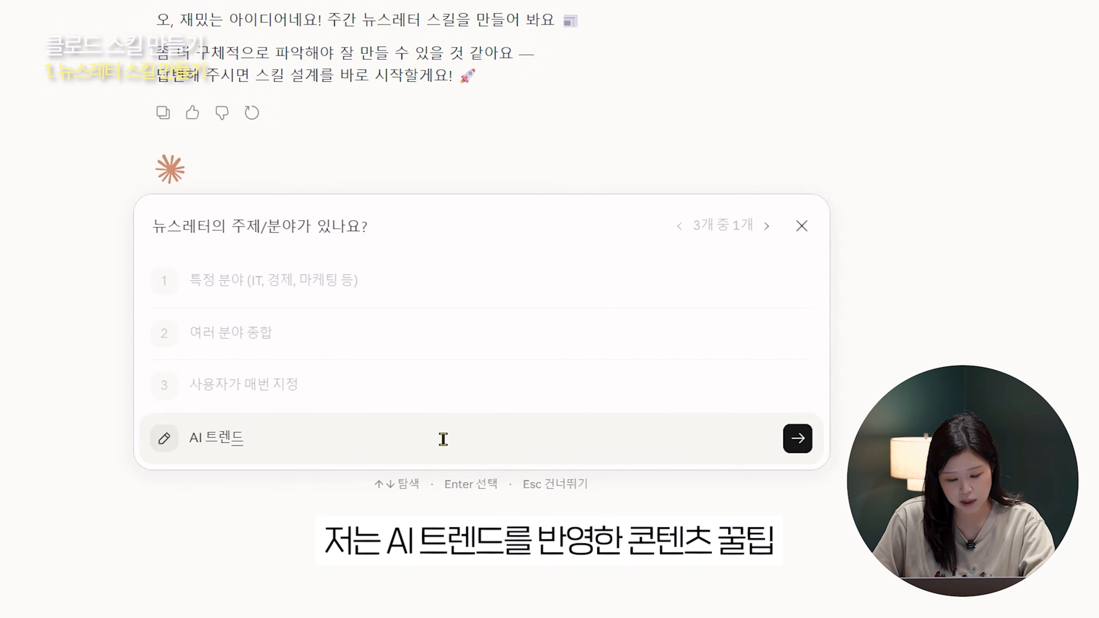
pyautogui.write('를 반영한 콘텐츠')
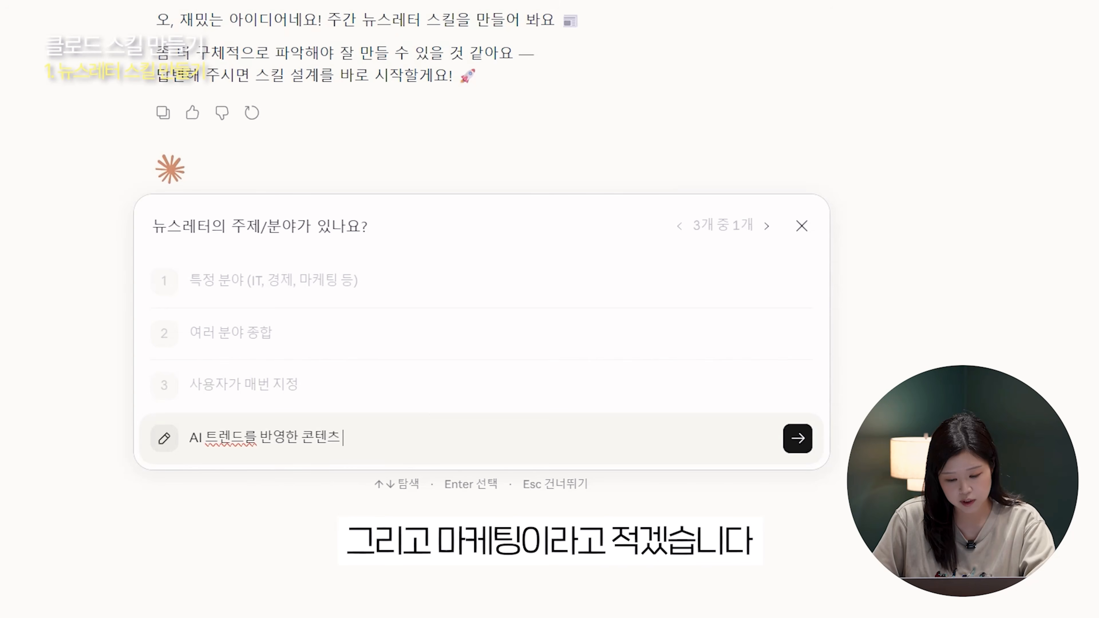
pyautogui.write(' 꾸팁&마케팅')
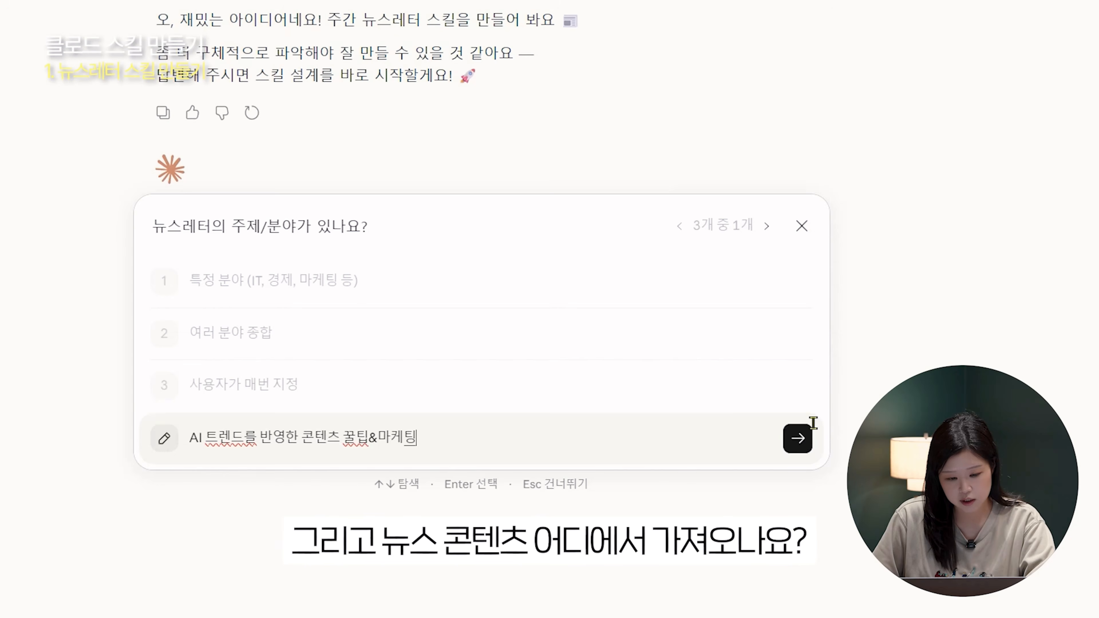
pyautogui.click(797, 438)
# - Choose answers to Claude's remaining questions about the newsletter, including where its news content comes from
pyautogui.click(163, 171)
pyautogui.click(167, 224)
pyautogui.click(167, 324)
pyautogui.click(164, 275)
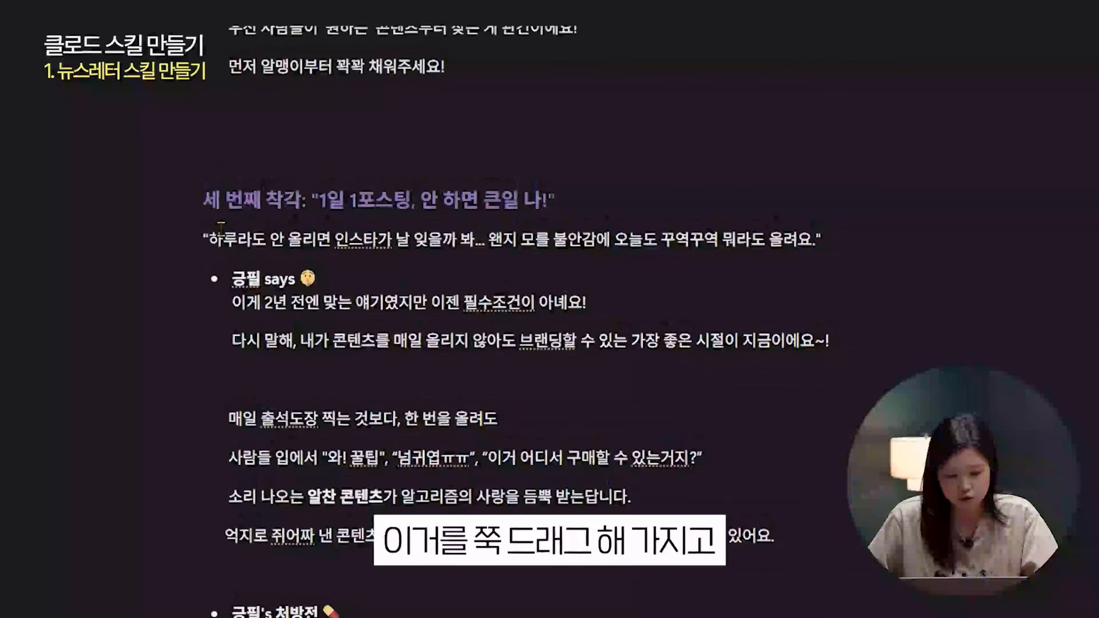
# - Paste the text of the previously written newsletter into the chat and send it with "내가 쓴 뉴스레터 글 스타일 참고해서 만들어줘"
pyautogui.scroll(15, 221, 227)
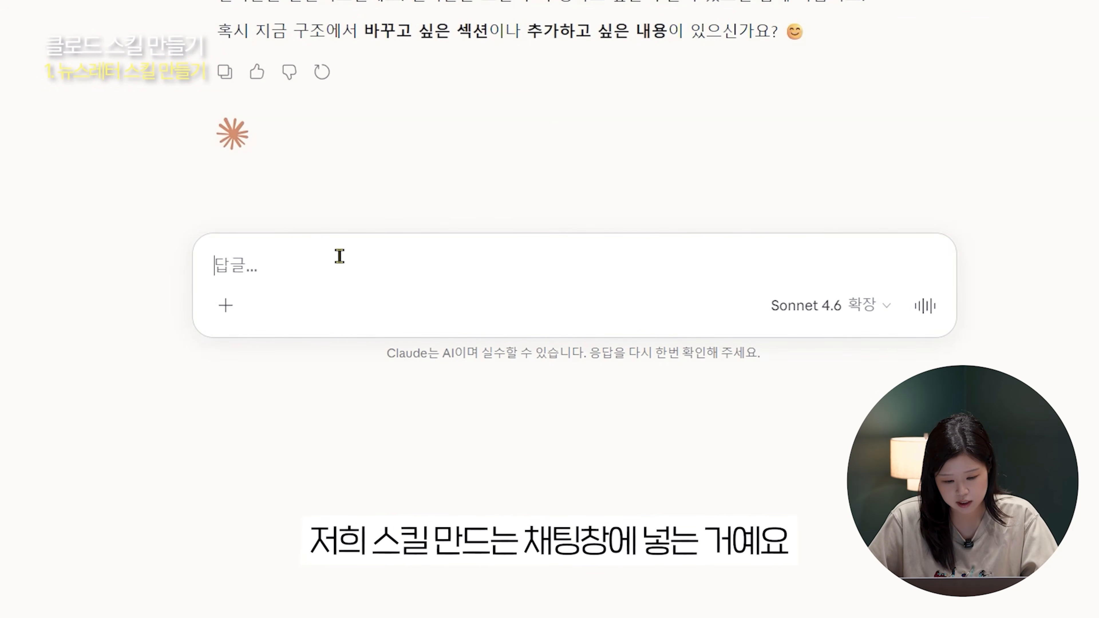
pyautogui.hotkey('ctrl', 'v')
pyautogui.write('내가 쓴 뉴')
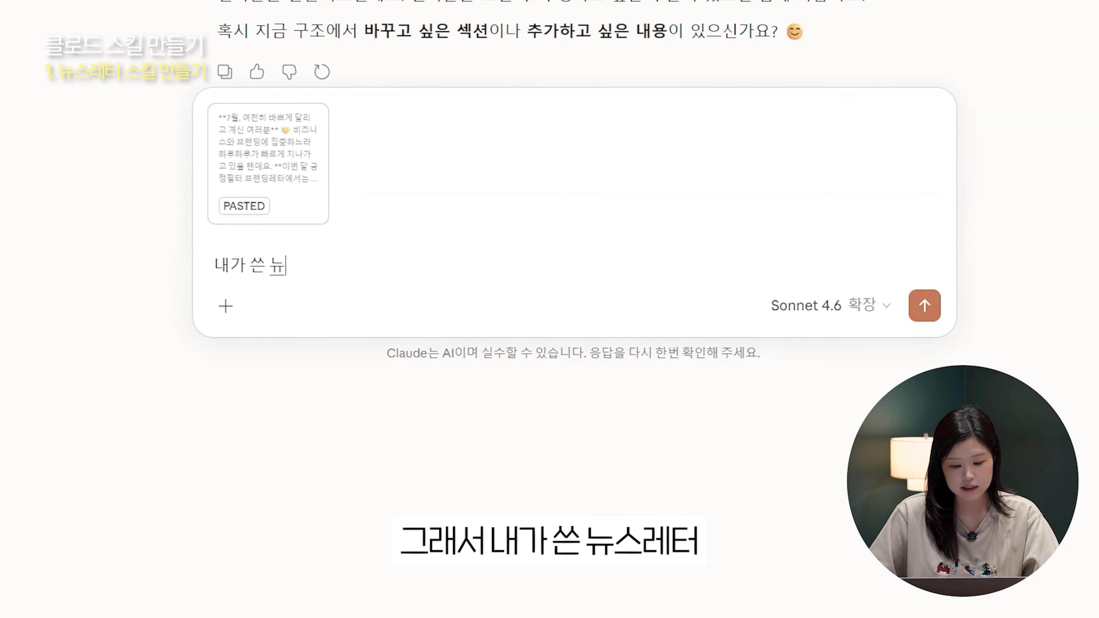
pyautogui.write('스레터 글 스타일 참고해서 만드들어줘')
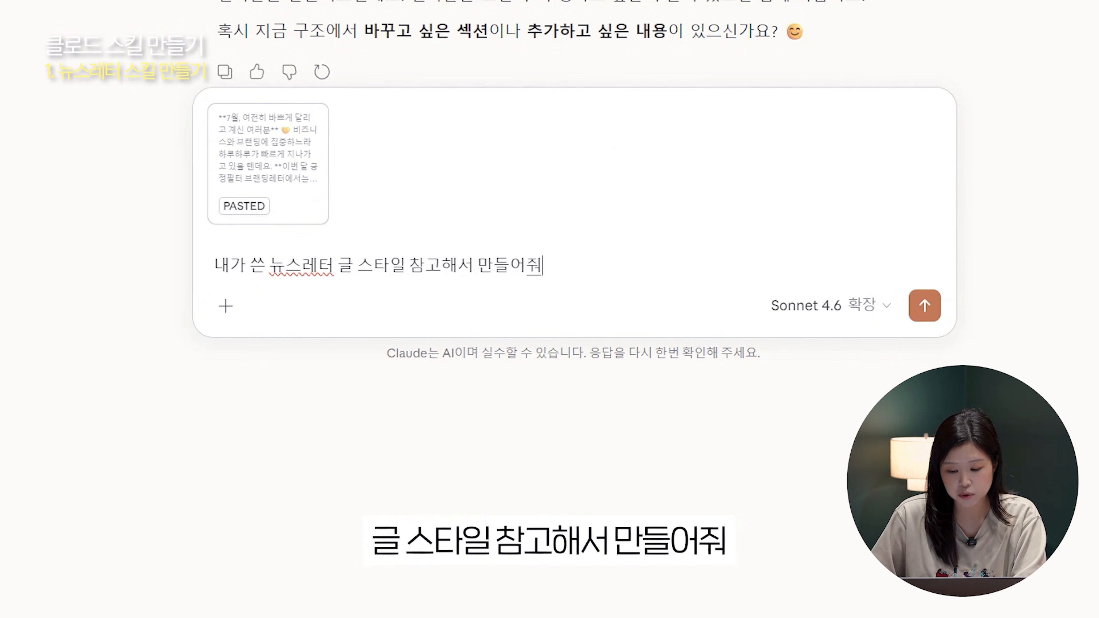
pyautogui.click(925, 319)
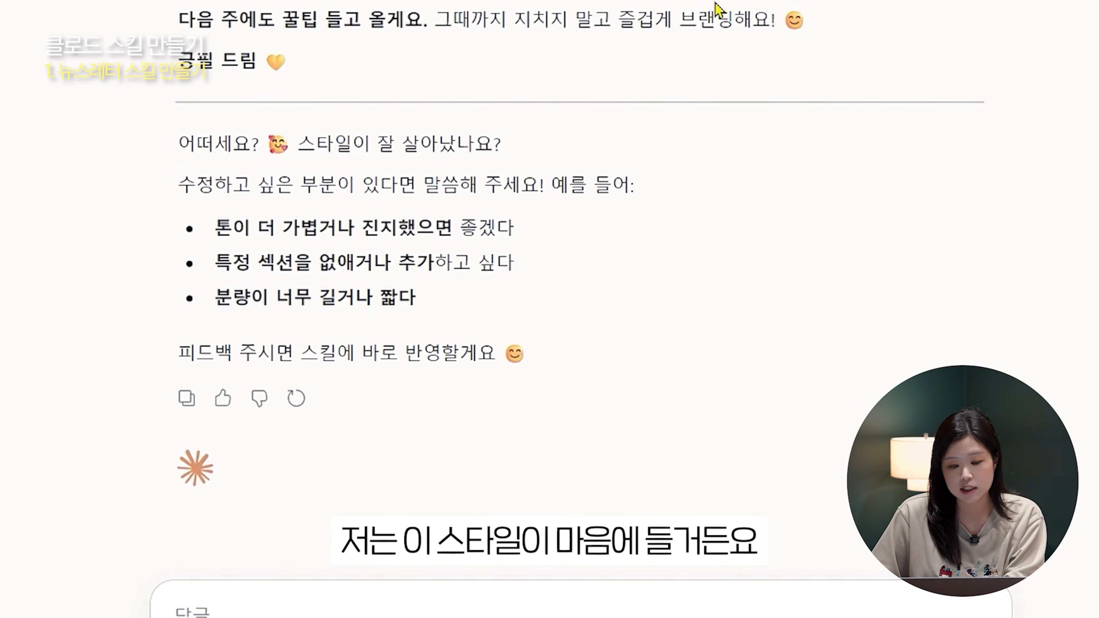
# - Approve the style of the sample newsletter by replying "좋아!"
pyautogui.write('좋ㅇ')
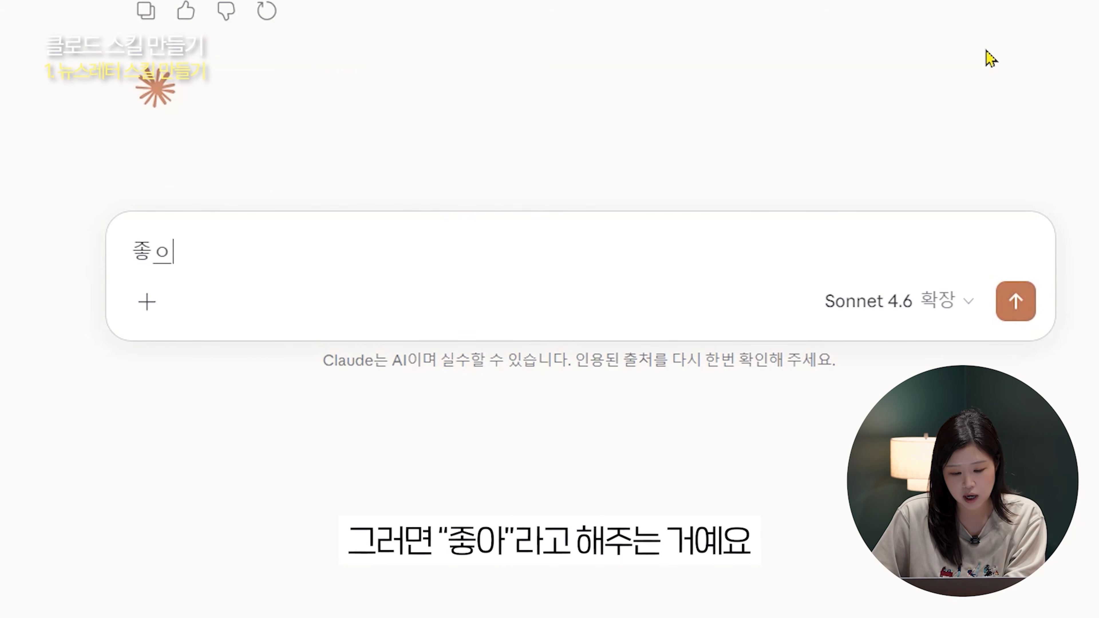
pyautogui.press('Return')
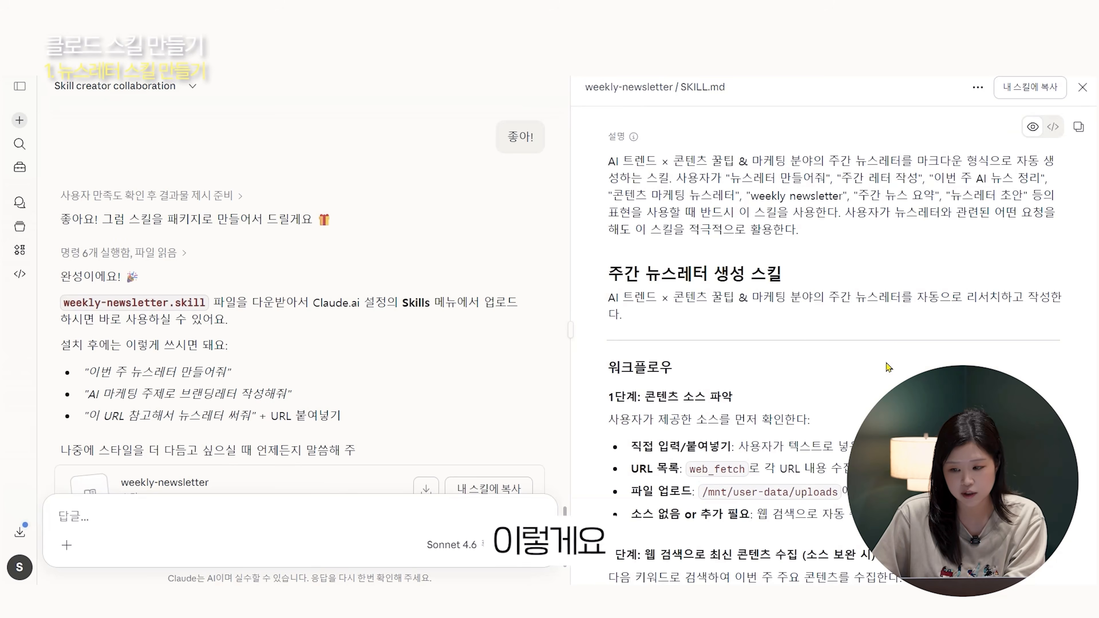
# - Review the generated weekly-newsletter SKILL.md, copy it to 내 스킬, and open the skill's management page
pyautogui.scroll(-15, 889, 370)
pyautogui.scroll(-10, 889, 370)
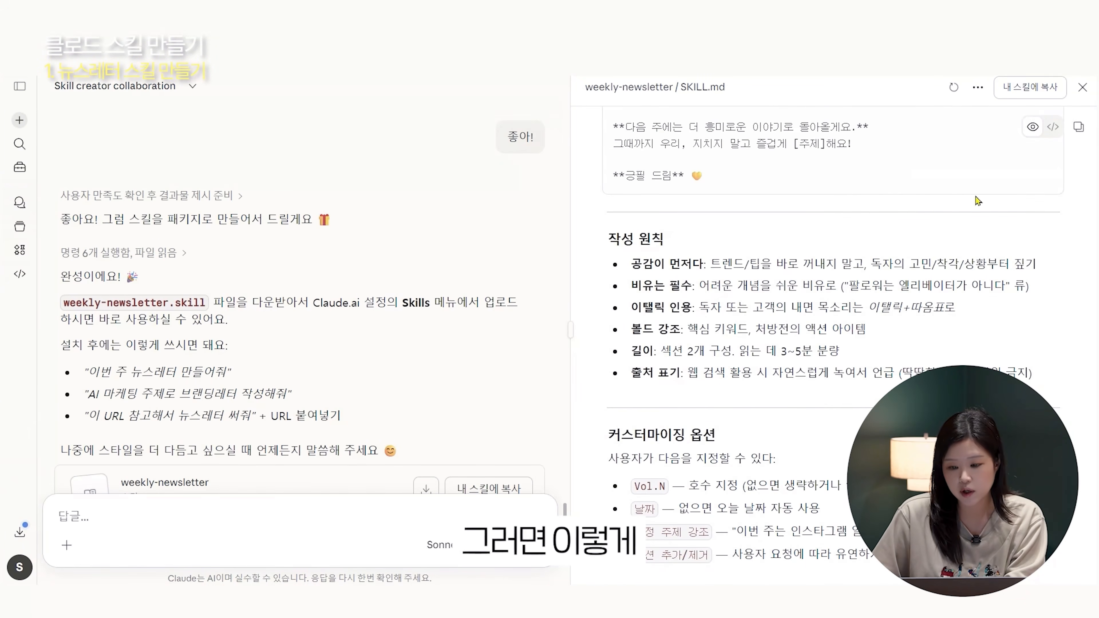
pyautogui.click(1043, 88)
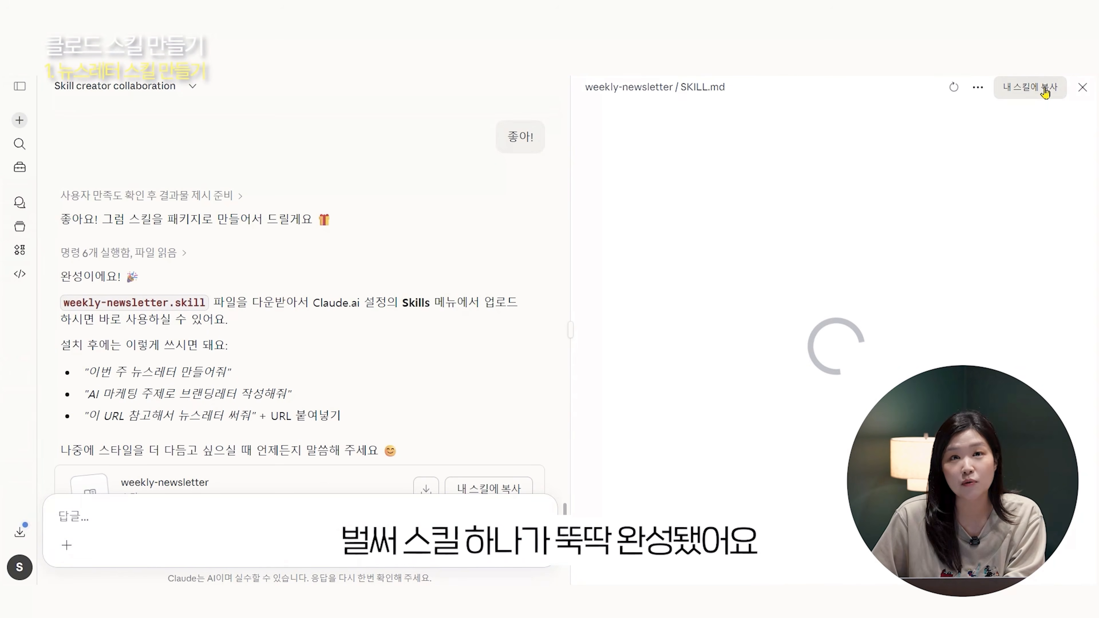
pyautogui.click(1047, 91)
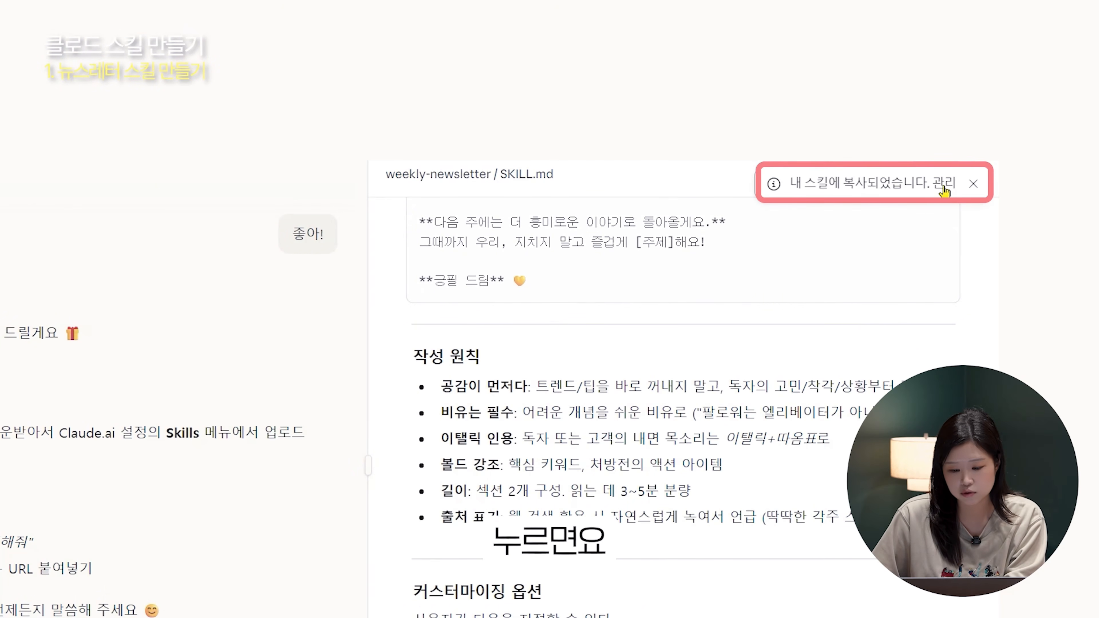
pyautogui.click(944, 190)
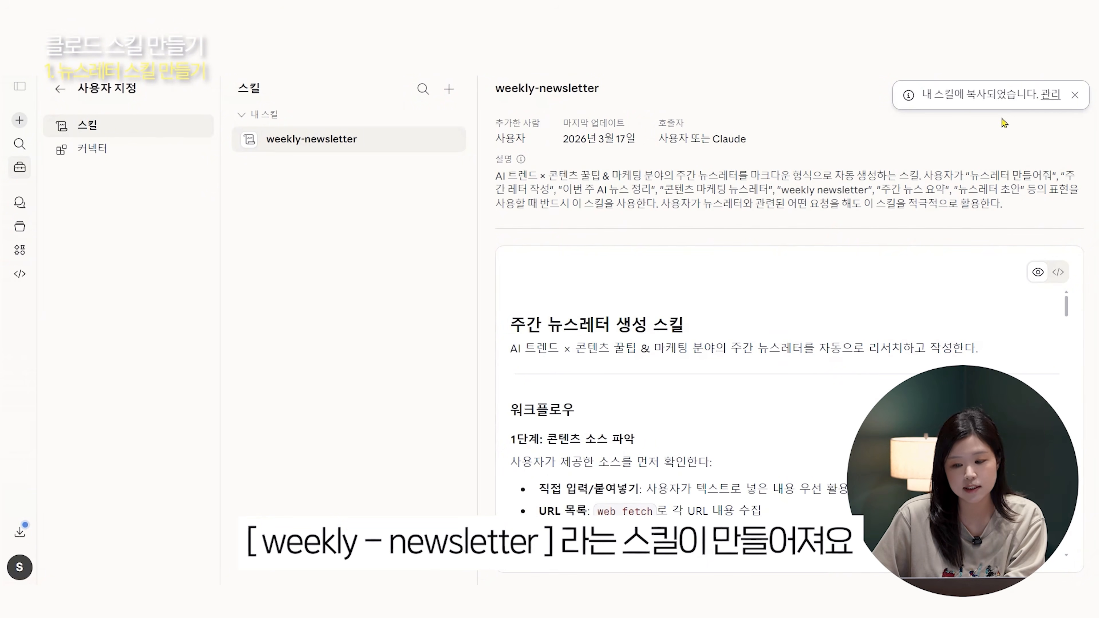
pyautogui.click(1074, 95)
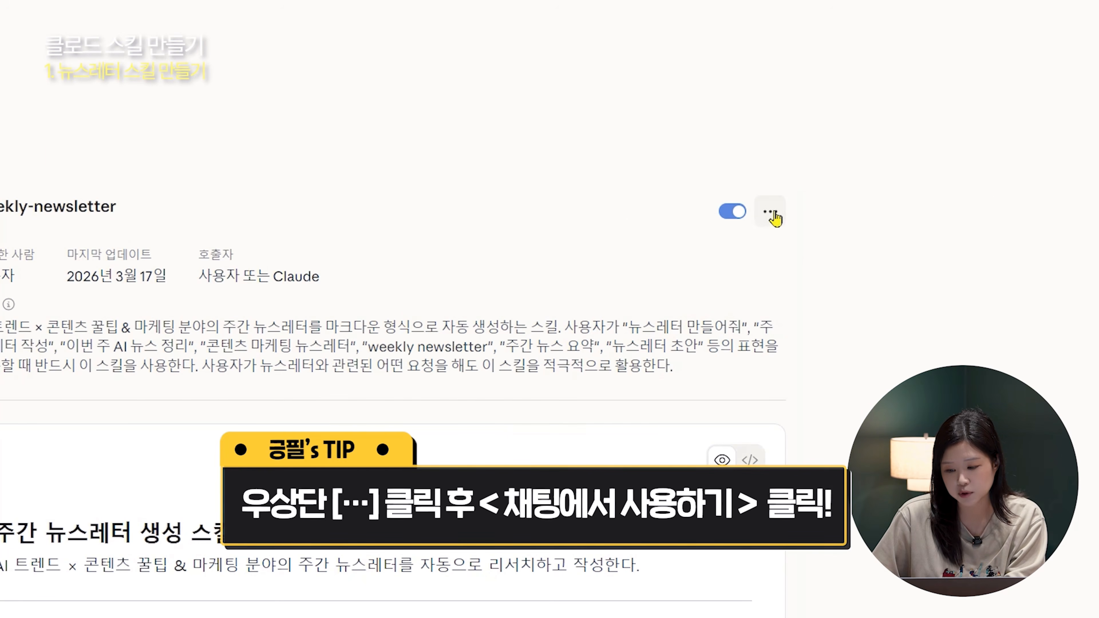
# - Use the weekly-newsletter skill in a chat to request a newsletter on "2026년 꼭 알아야 할 AI 툴 TOP3", and read the draft
pyautogui.click(1073, 91)
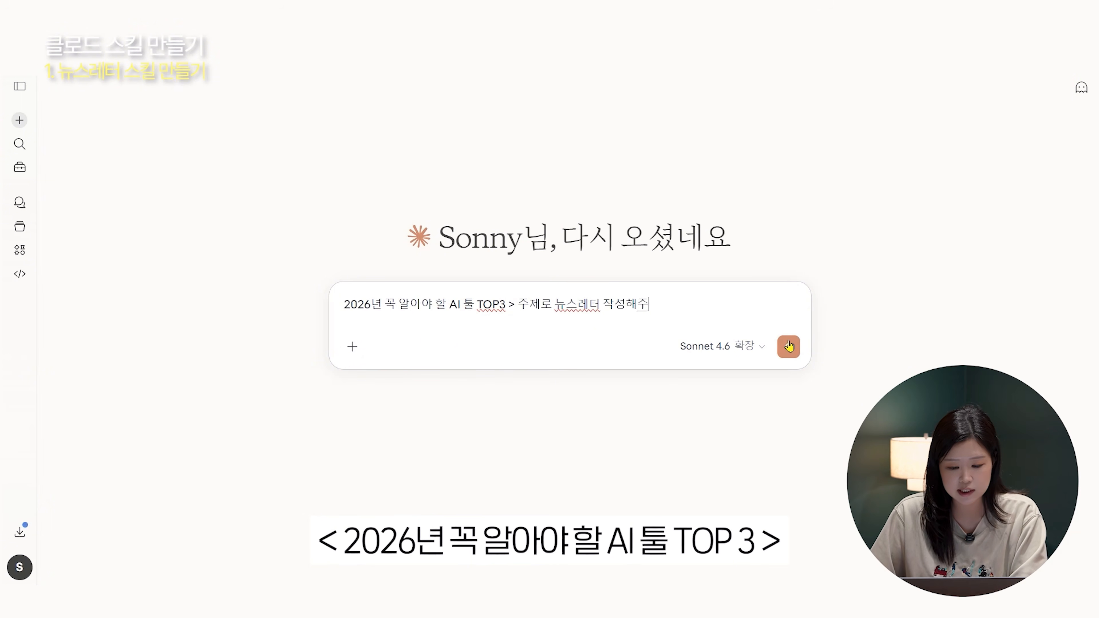
pyautogui.write('ㅓ')
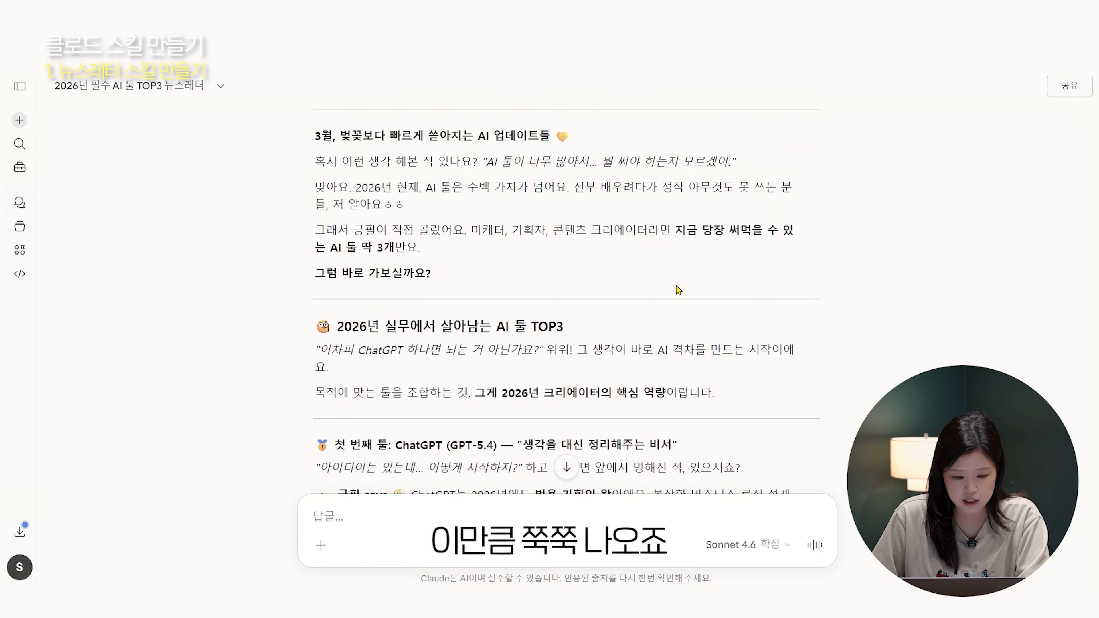
pyautogui.scroll(-15, 680, 291)
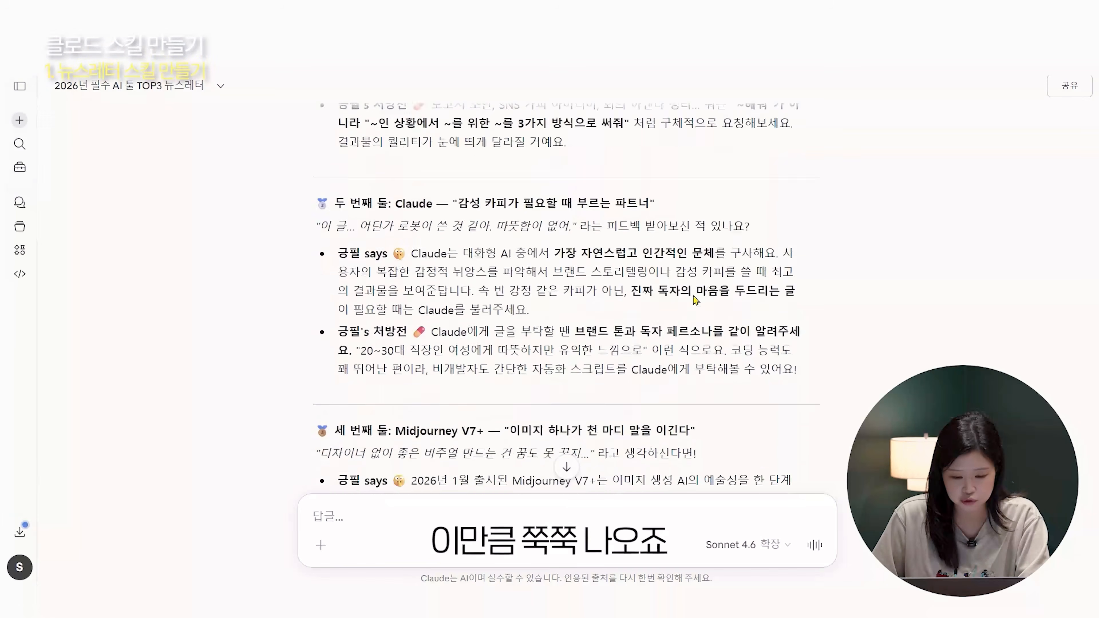
pyautogui.scroll(-4, 696, 298)
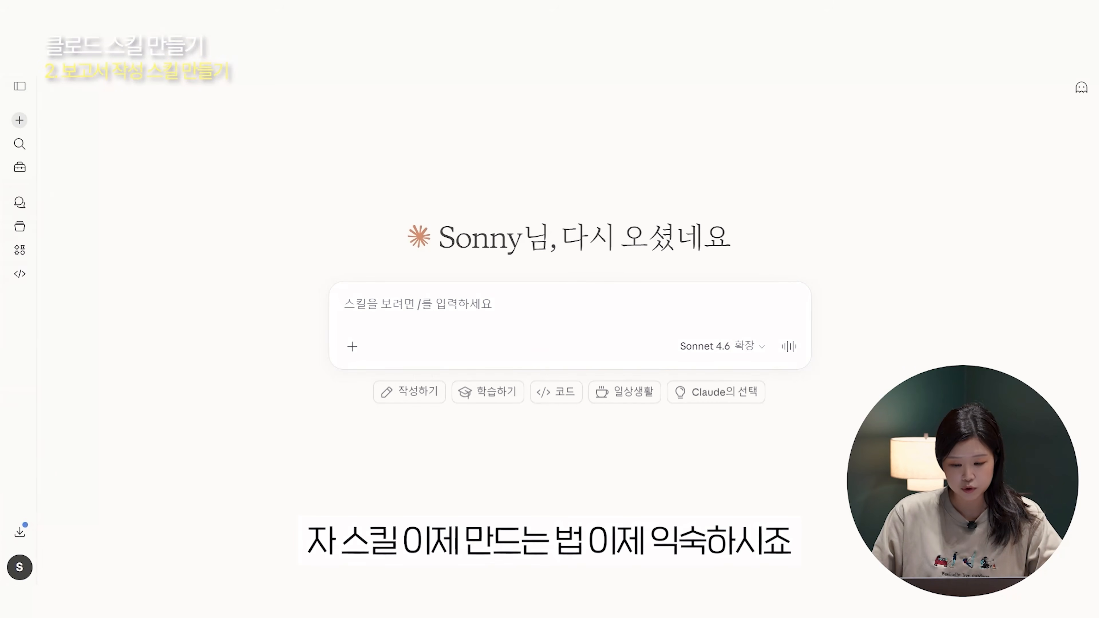
# - Open the skills customization page (사용자 지정) from the 기능 section of the account settings
pyautogui.click(19, 567)
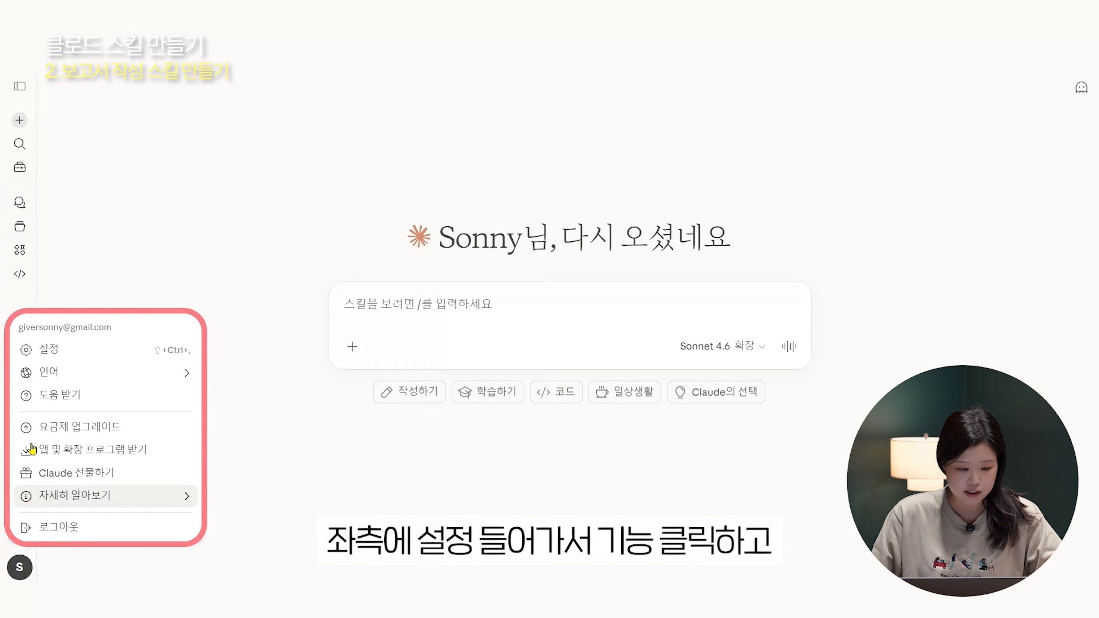
pyautogui.click(45, 350)
pyautogui.click(175, 320)
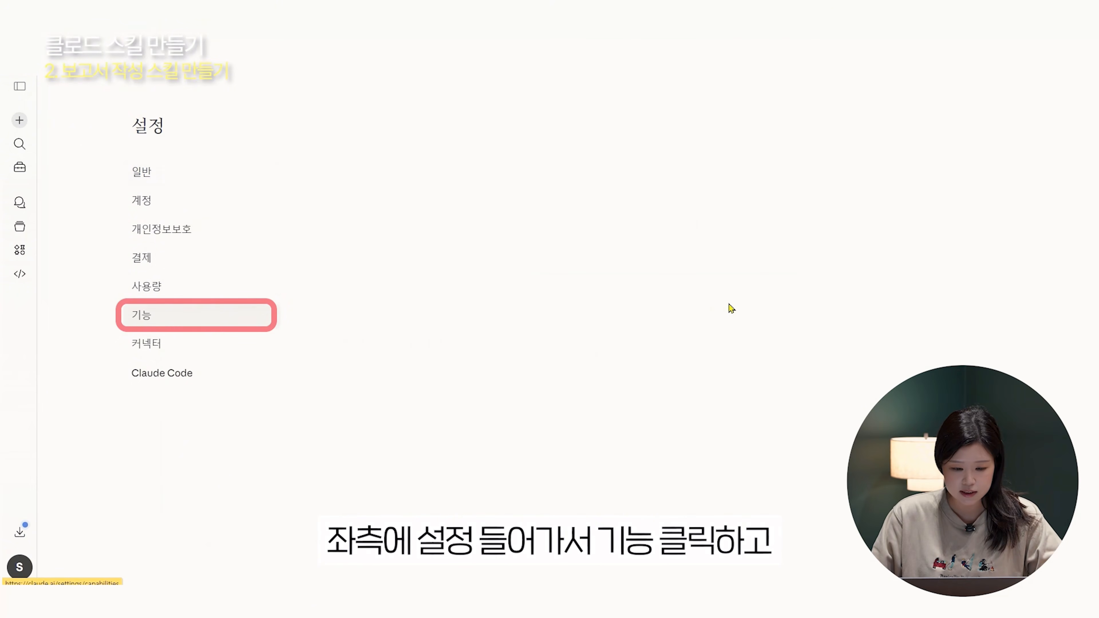
pyautogui.scroll(-15, 726, 306)
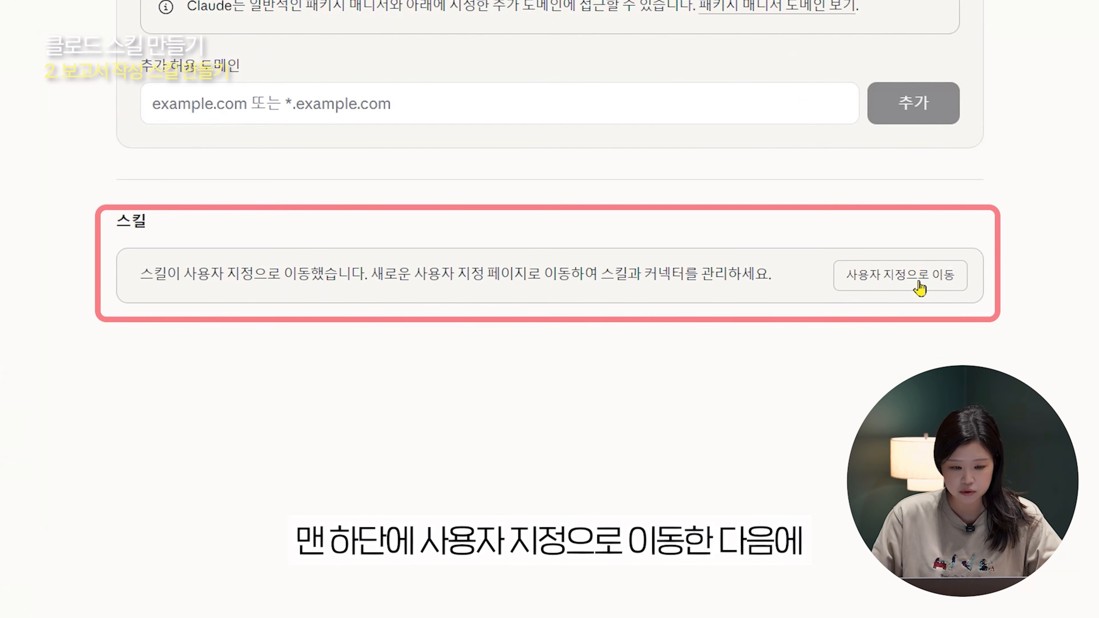
pyautogui.click(920, 287)
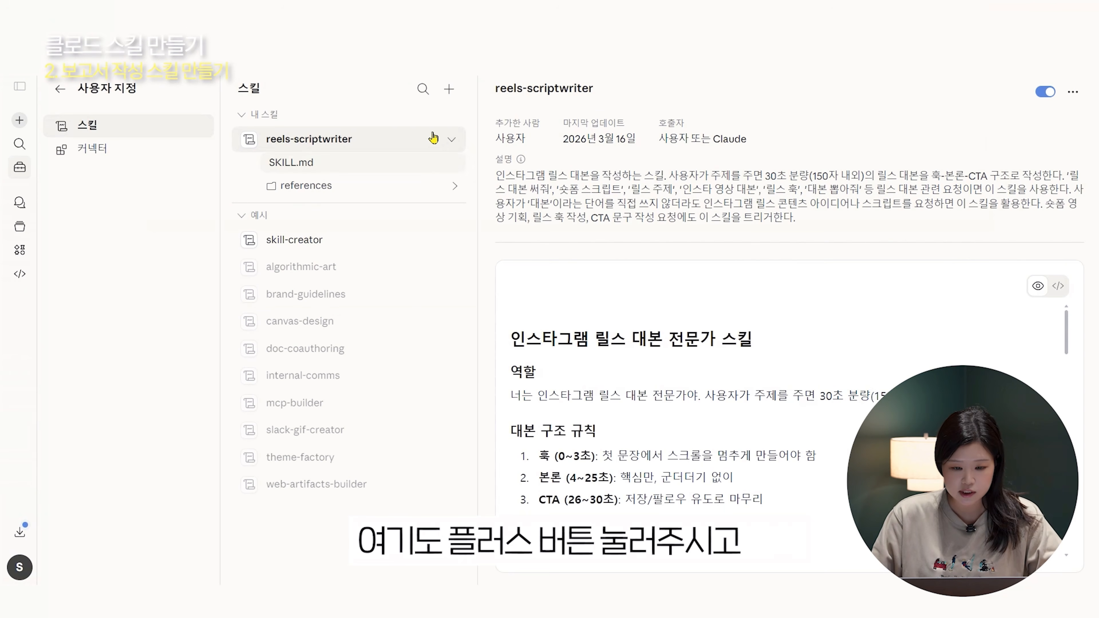
# - Start a new skill with the Claude와 함께 창작하기 option and send the prefilled skill-creator prompt
pyautogui.click(449, 89)
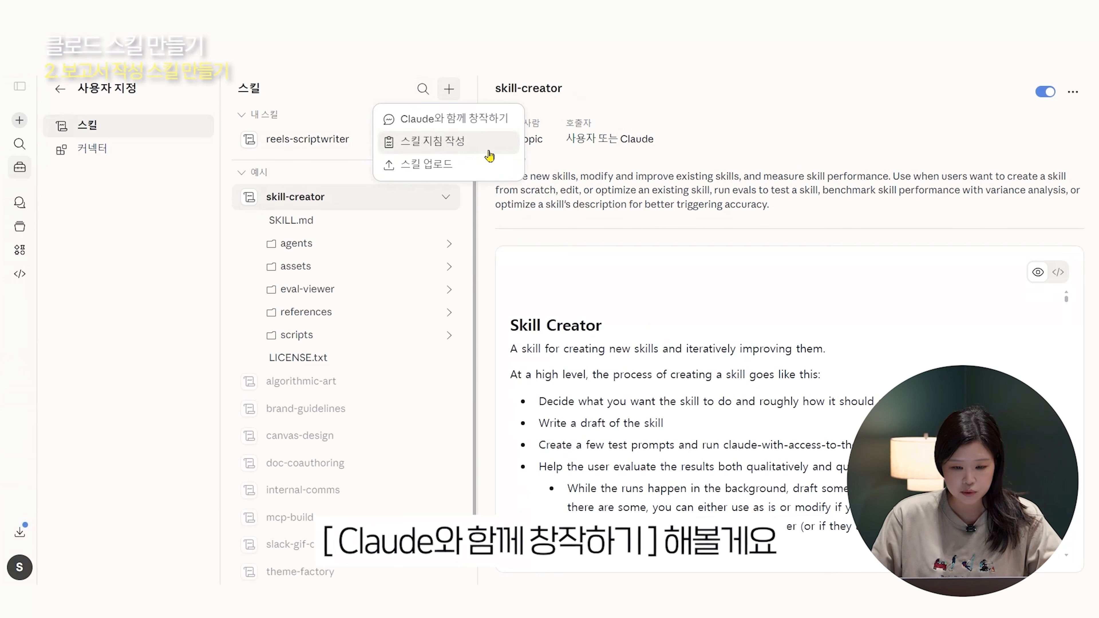
pyautogui.click(454, 119)
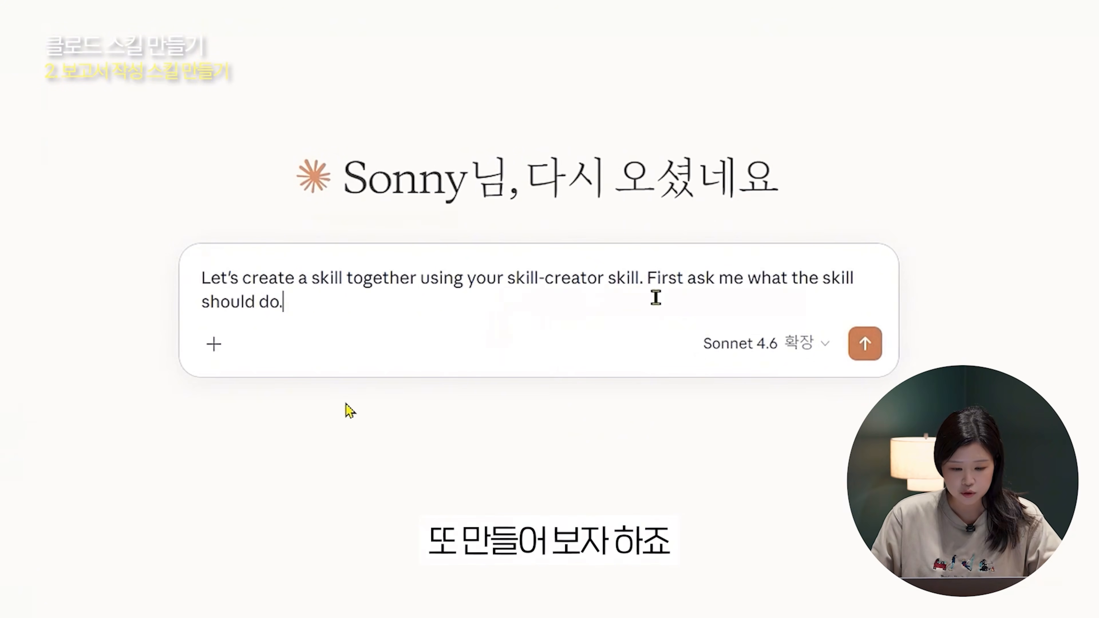
pyautogui.click(865, 343)
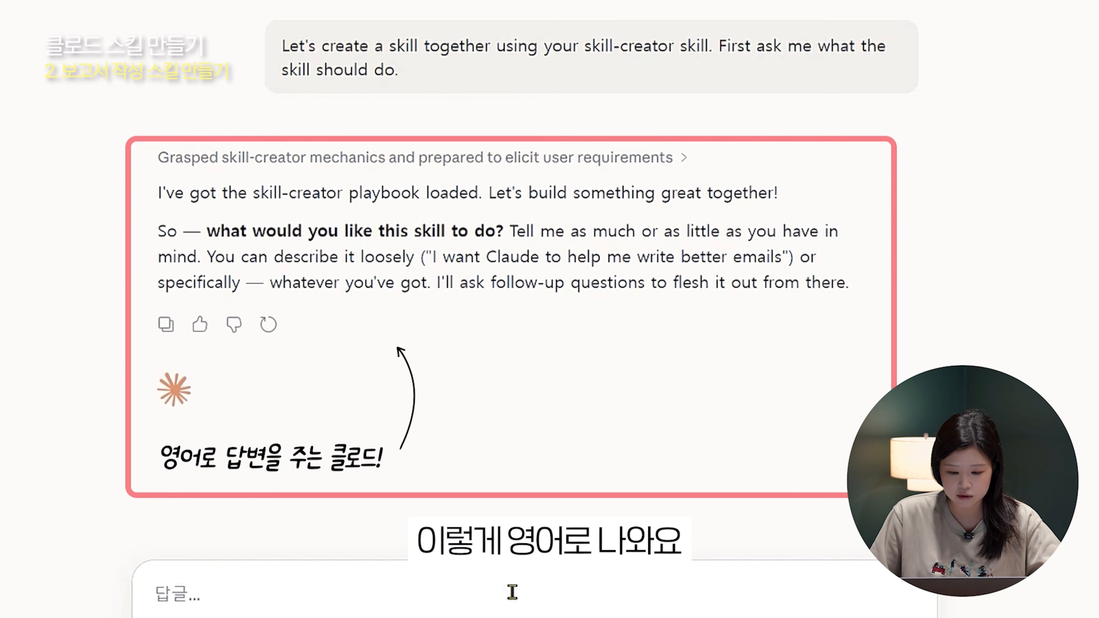
# - Draft the reply "한글도 대답해줘. 회사 분석보고서 스킬 만들어줘." and put the cursor back after its first sentence
pyautogui.write('한글도')
pyautogui.write('도 ')
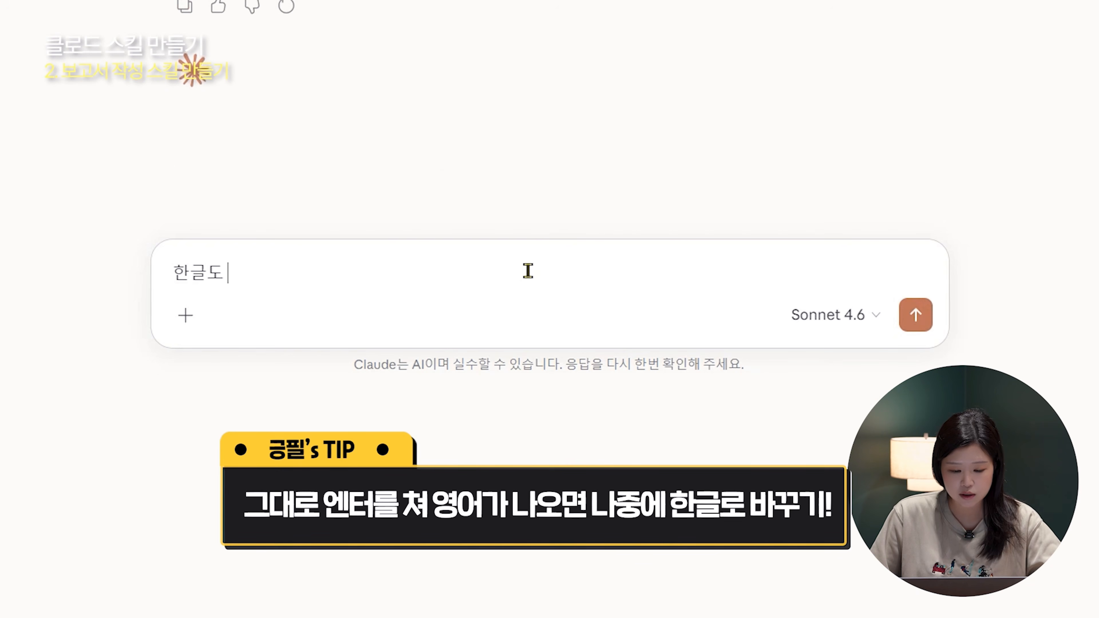
pyautogui.write('대답해줘.')
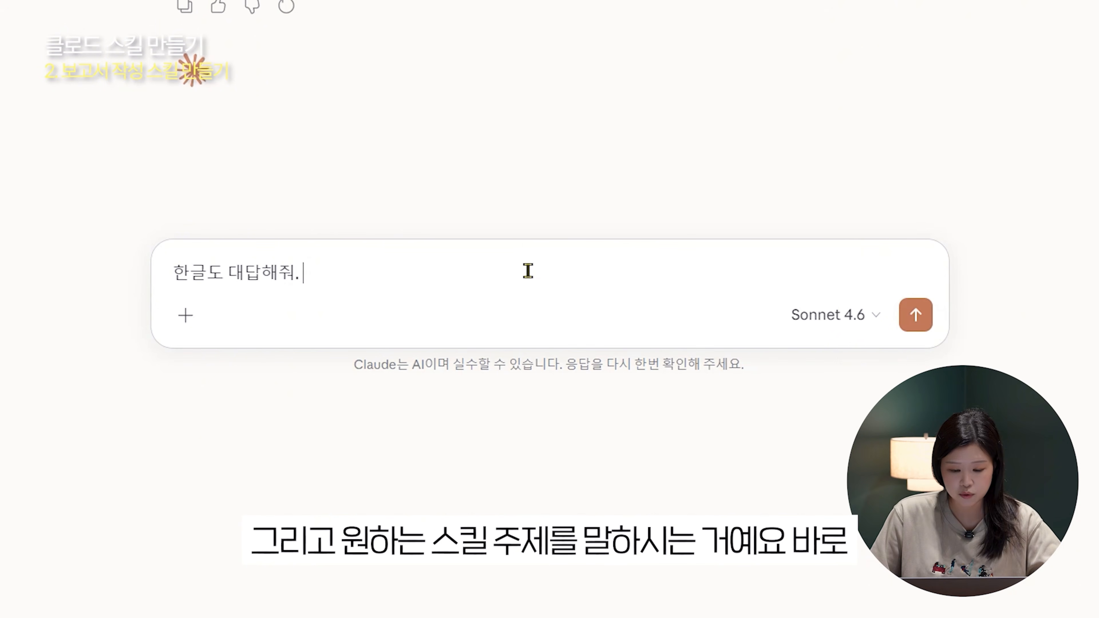
pyautogui.write(' 회사 분석보')
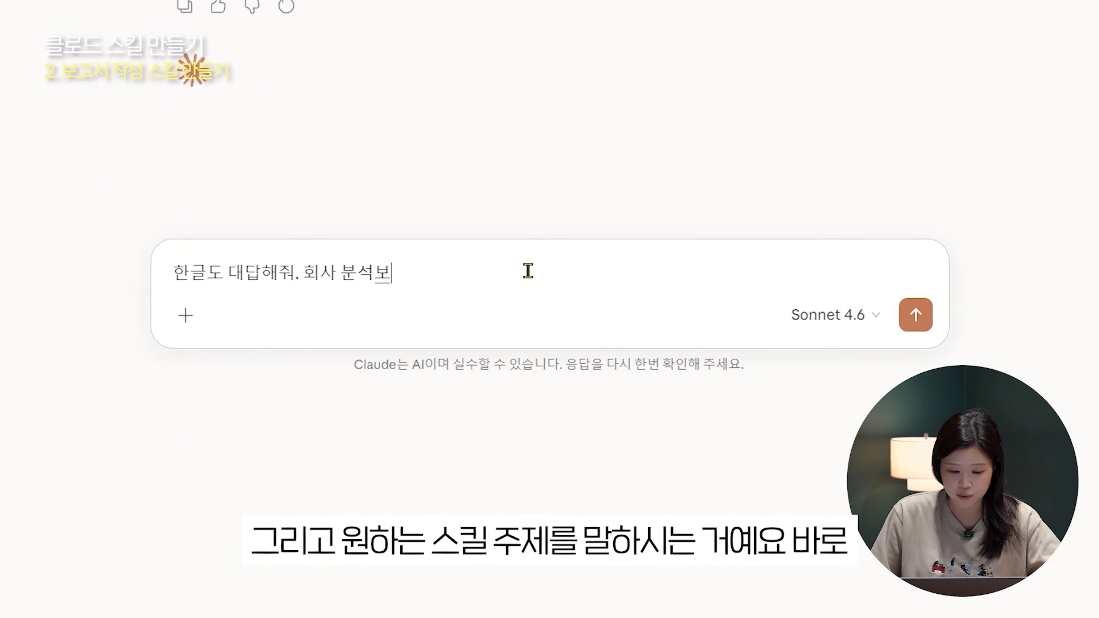
pyautogui.write('고서 스킬 만드ㄹ어줘.')
pyautogui.press('Left')
pyautogui.press('Left')
pyautogui.press('Left')
pyautogui.press('Left')
pyautogui.press('Left')
pyautogui.press('Left')
pyautogui.press('Left')
pyautogui.press('Left')
pyautogui.press('Left')
pyautogui.press('Left')
pyautogui.press('Left')
pyautogui.press('Left')
pyautogui.press('Left')
pyautogui.press('Left')
pyautogui.press('Left')
pyautogui.press('Left')
pyautogui.press('Left')
pyautogui.press('Left')
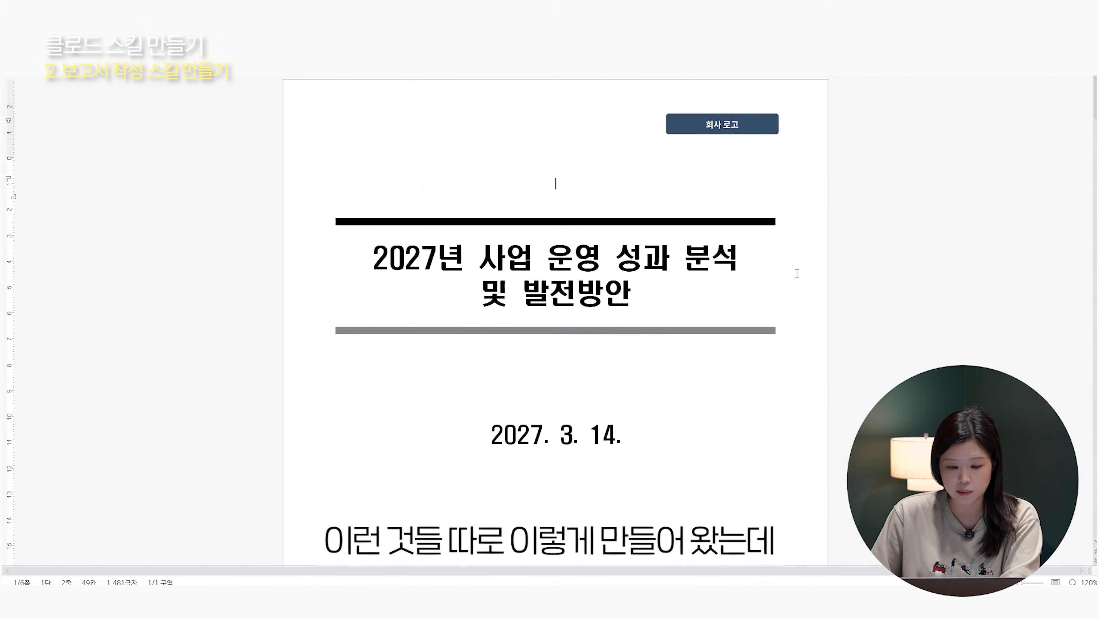
# - Look through the Hangul report template "2027년 사업 운영 성과 분석 및 발전방안" from the cover to the last sections
pyautogui.scroll(-20, 798, 276)
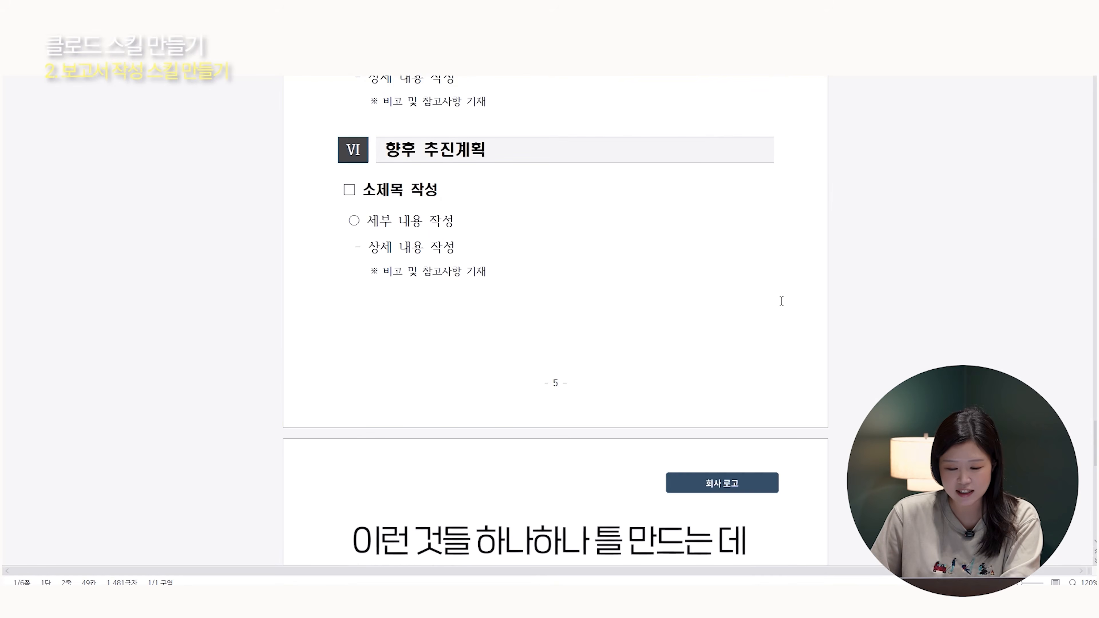
pyautogui.scroll(-4, 781, 320)
pyautogui.scroll(20, 781, 321)
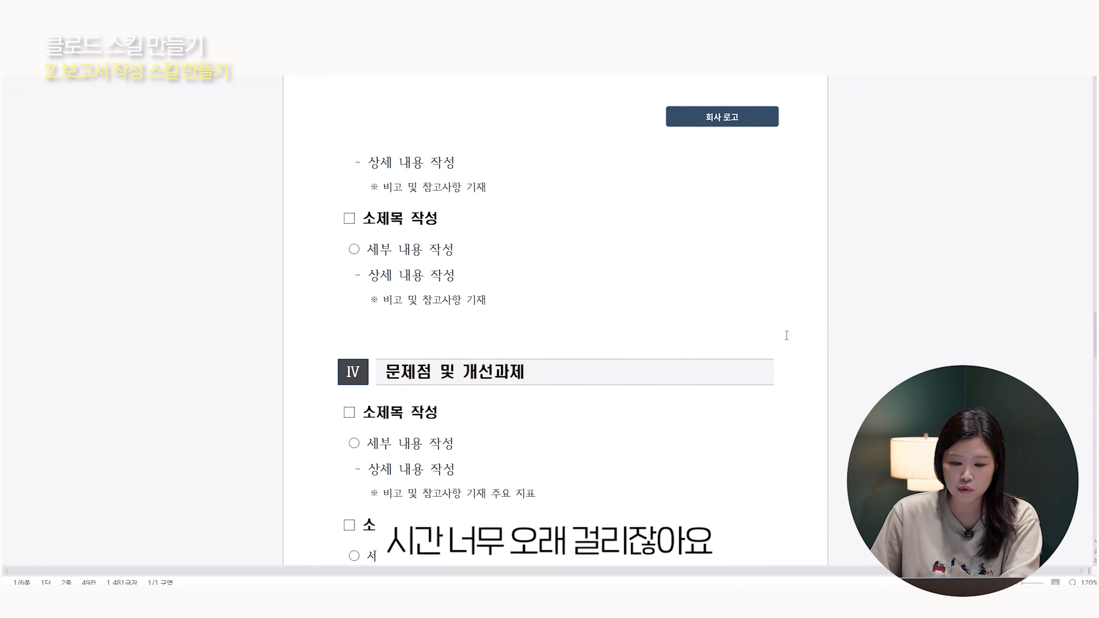
pyautogui.scroll(10, 784, 333)
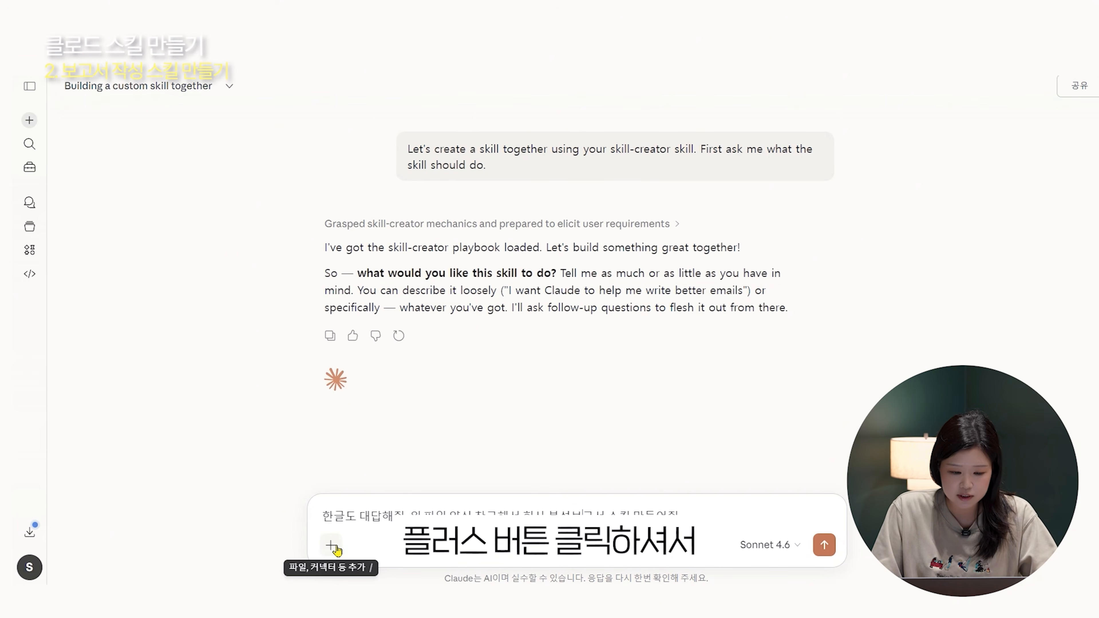
# - Start attaching the template file 사업운영_성과분석_발전방안 from the downloads folder to the chat message
pyautogui.click(335, 547)
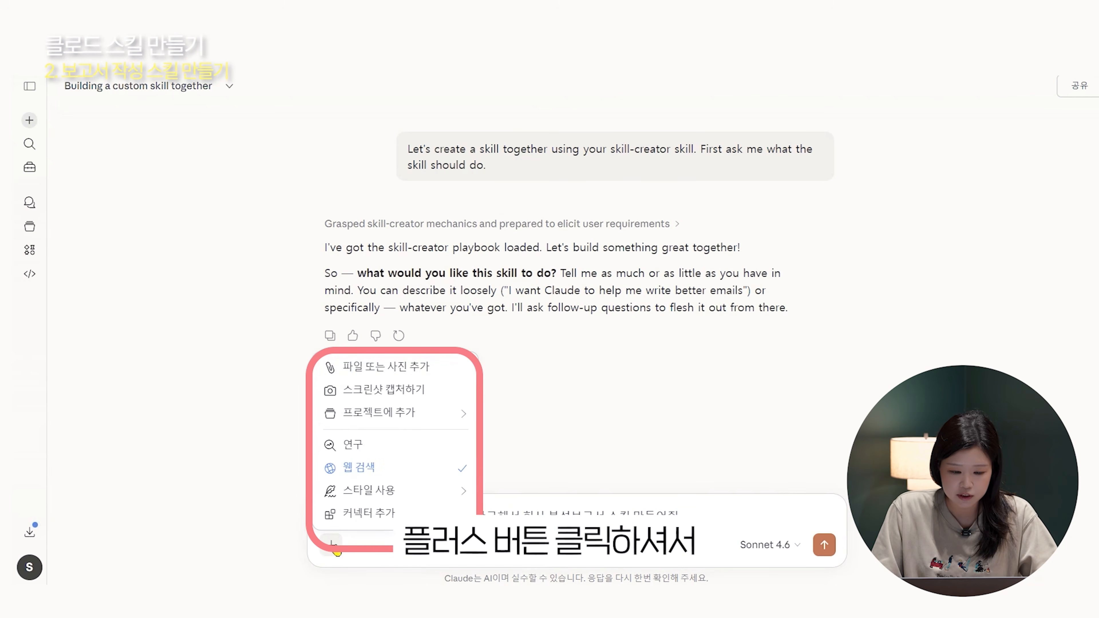
pyautogui.click(322, 369)
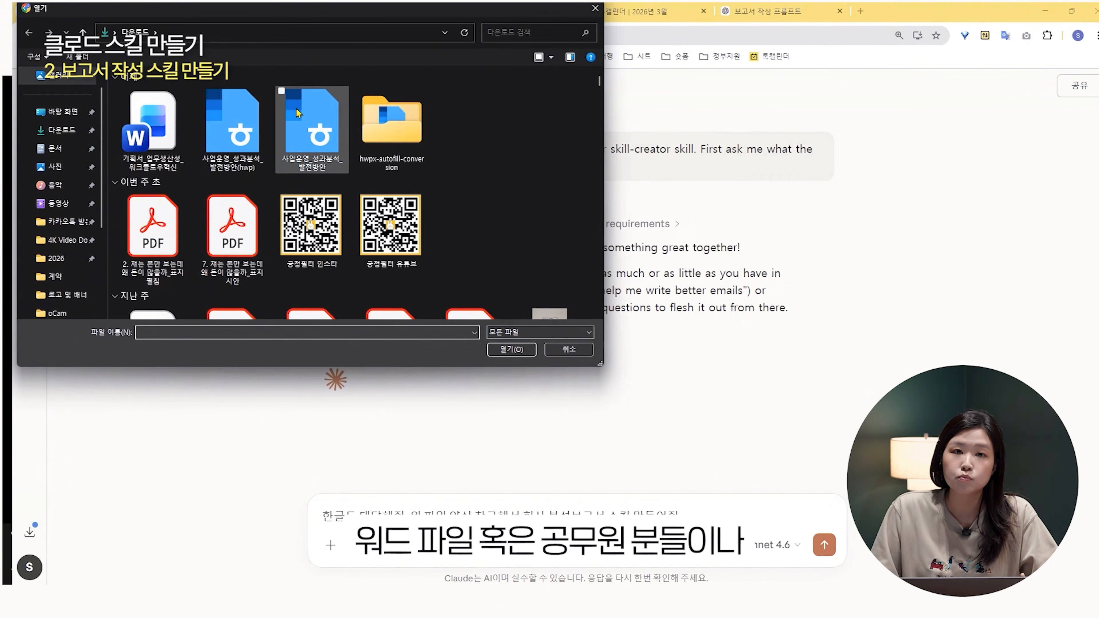
pyautogui.doubleClick(298, 114)
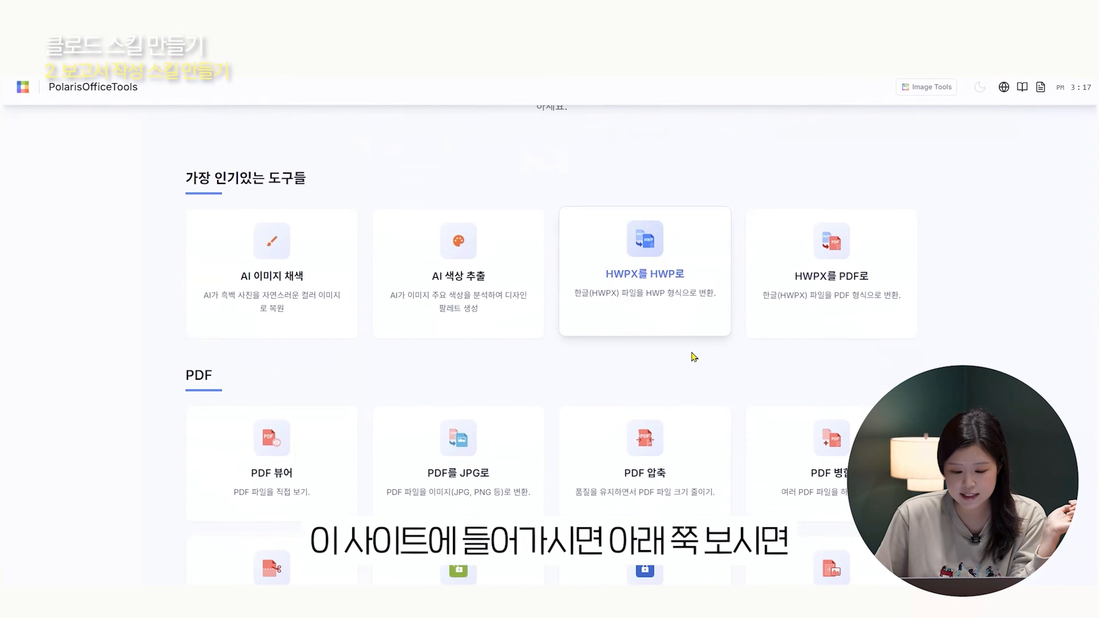
# - Use the HWP를 HWPX로 tool on the PolarisOfficeTools site to convert the Hangul report file from the downloads folder
pyautogui.scroll(-10, 694, 357)
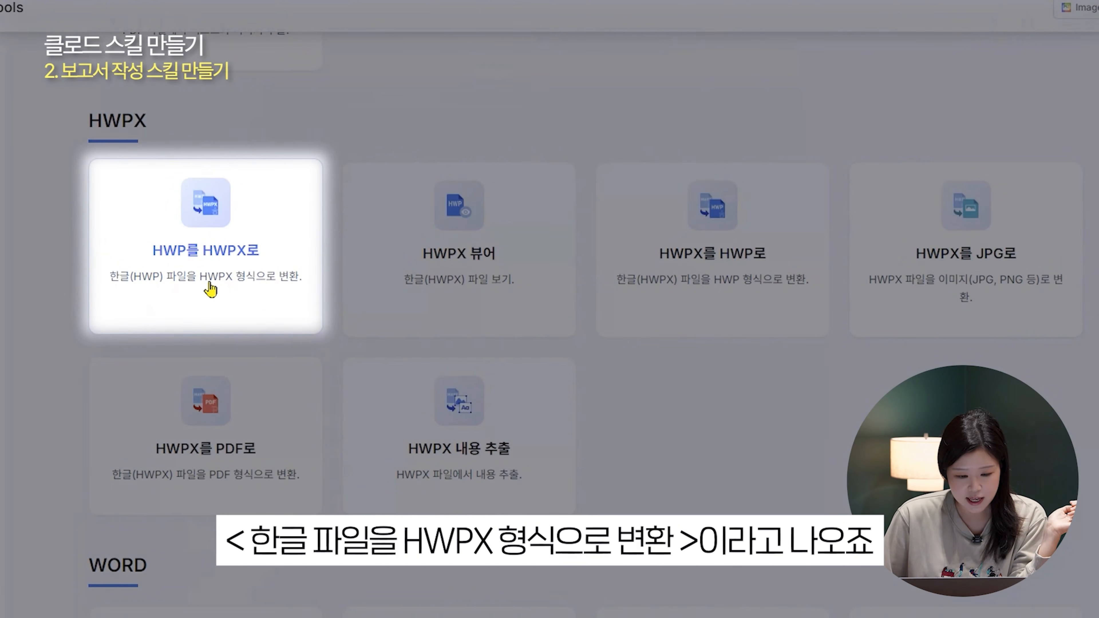
pyautogui.click(240, 287)
pyautogui.moveTo(672, 616)
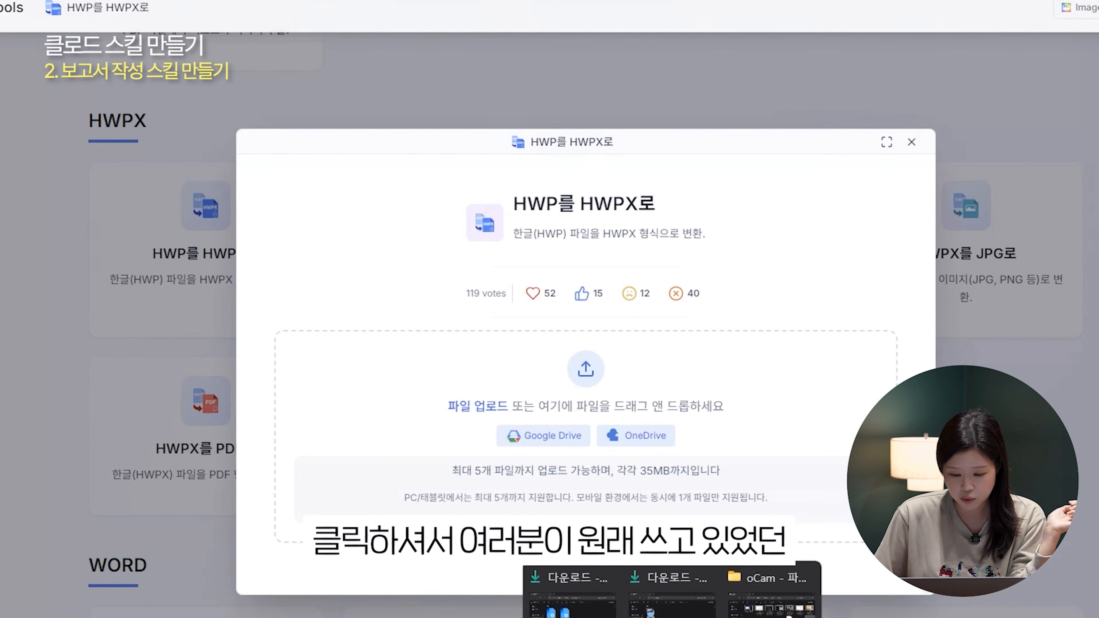
pyautogui.click(573, 612)
pyautogui.moveTo(775, 1); pyautogui.dragTo(1098, 49)
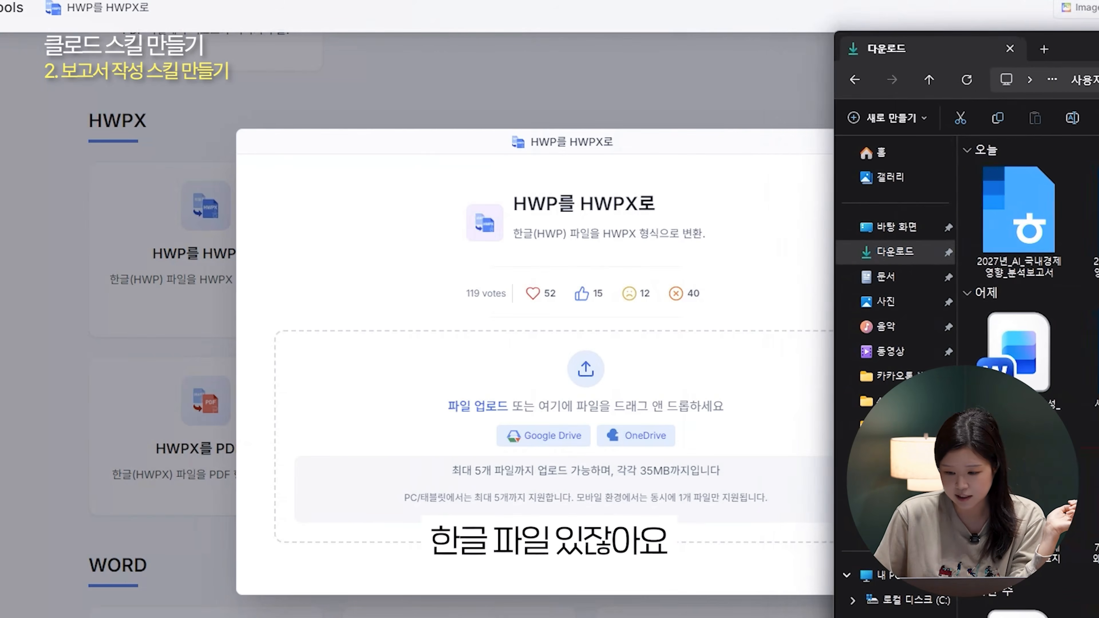
pyautogui.click(938, 372)
pyautogui.moveTo(938, 373); pyautogui.dragTo(419, 422)
pyautogui.scroll(-5, 419, 424)
pyautogui.click(413, 422)
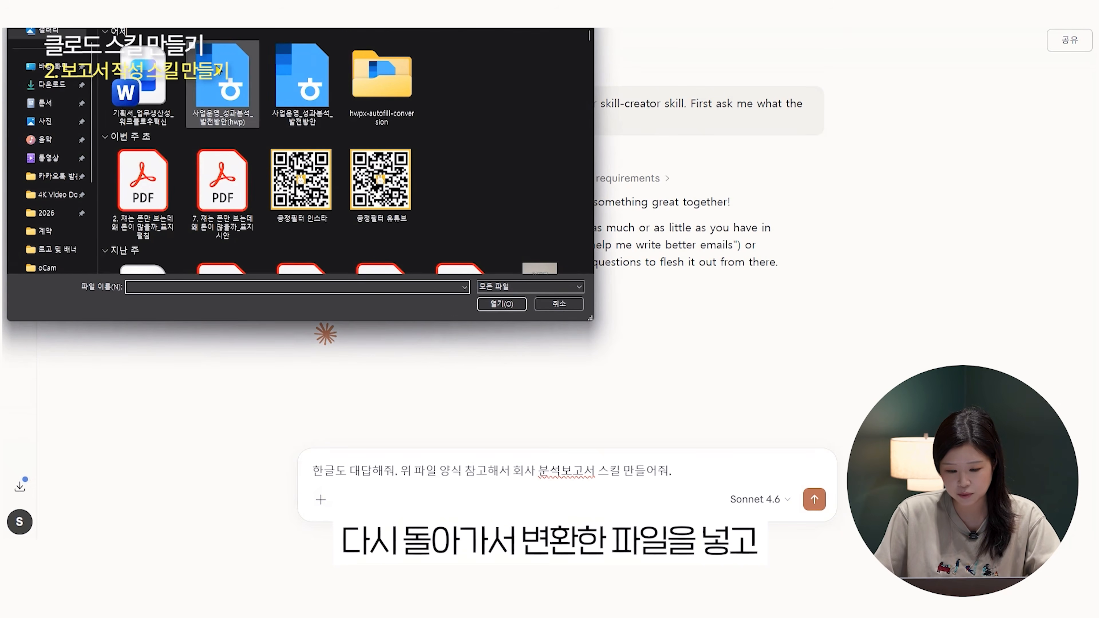
# - Attach 사업운영_성과분석_발전방안.hwpx in the Claude chat and send "한글도 대답해줘. 위 파일 양식 참고해서 회사 분석보고서 스킬 만들어줘."
pyautogui.doubleClick(288, 67)
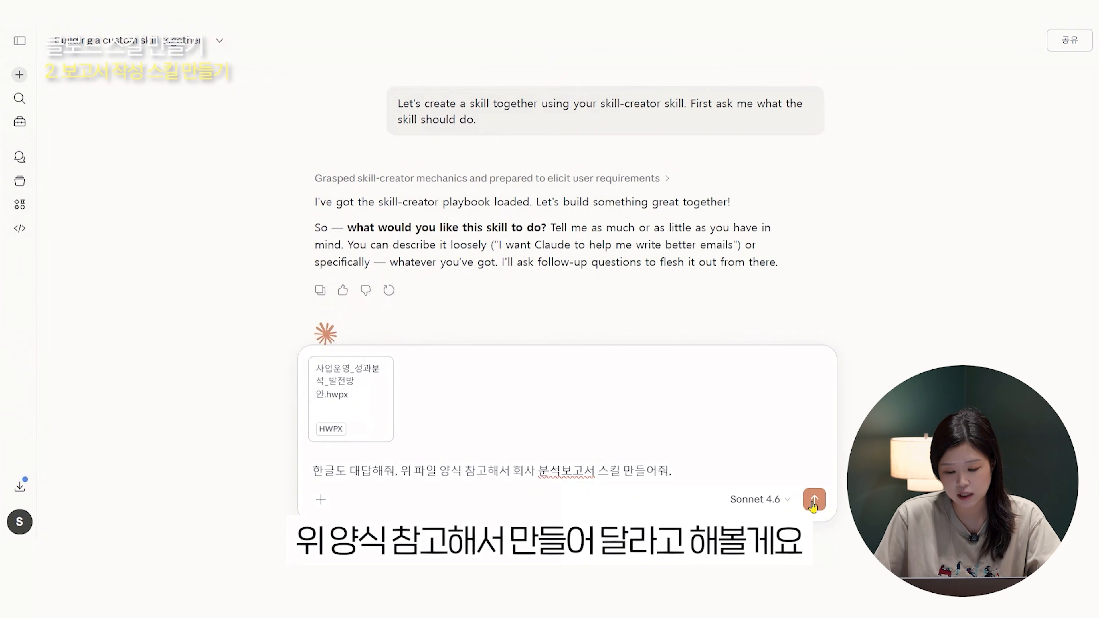
pyautogui.click(813, 500)
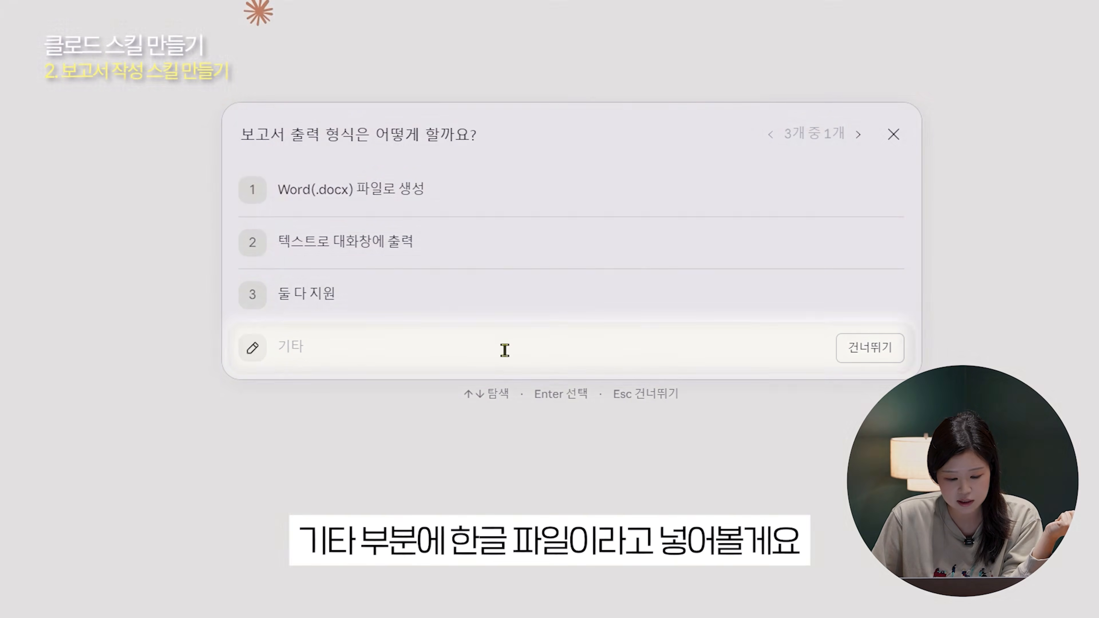
# - Answer the report output format question with the custom reply "한글 파일"
pyautogui.click(503, 351)
pyautogui.write('핸')
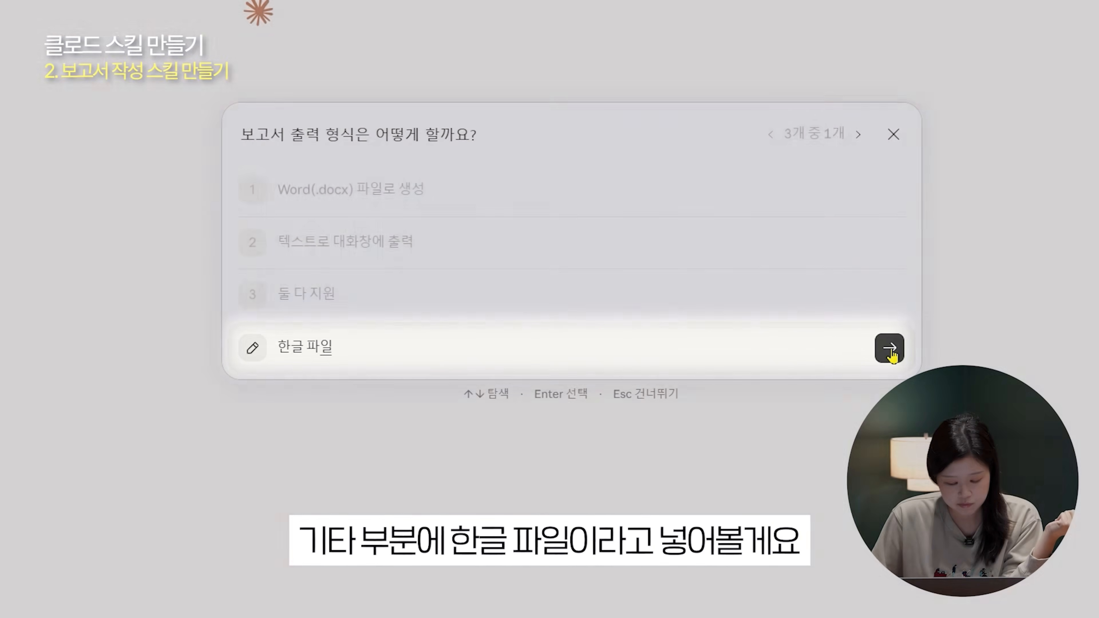
pyautogui.click(890, 351)
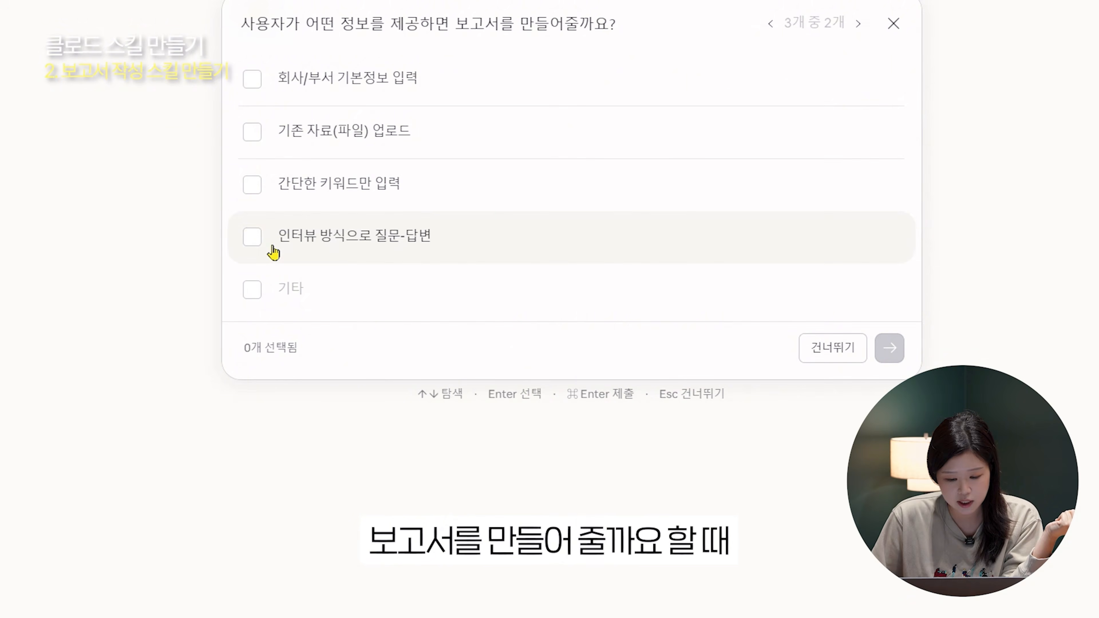
# - Choose 간단한 키워드만 입력 and 기존 자료(파일) 업로드 as the information to provide, and 업로드한 파일 양식 그대로 as the report style
pyautogui.click(250, 187)
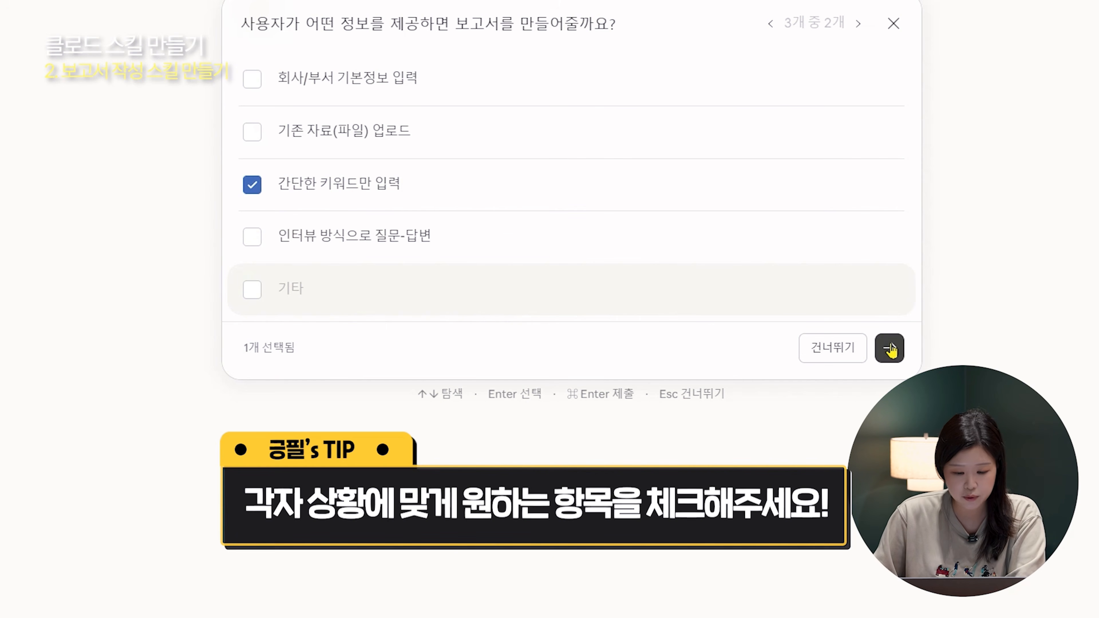
pyautogui.click(252, 132)
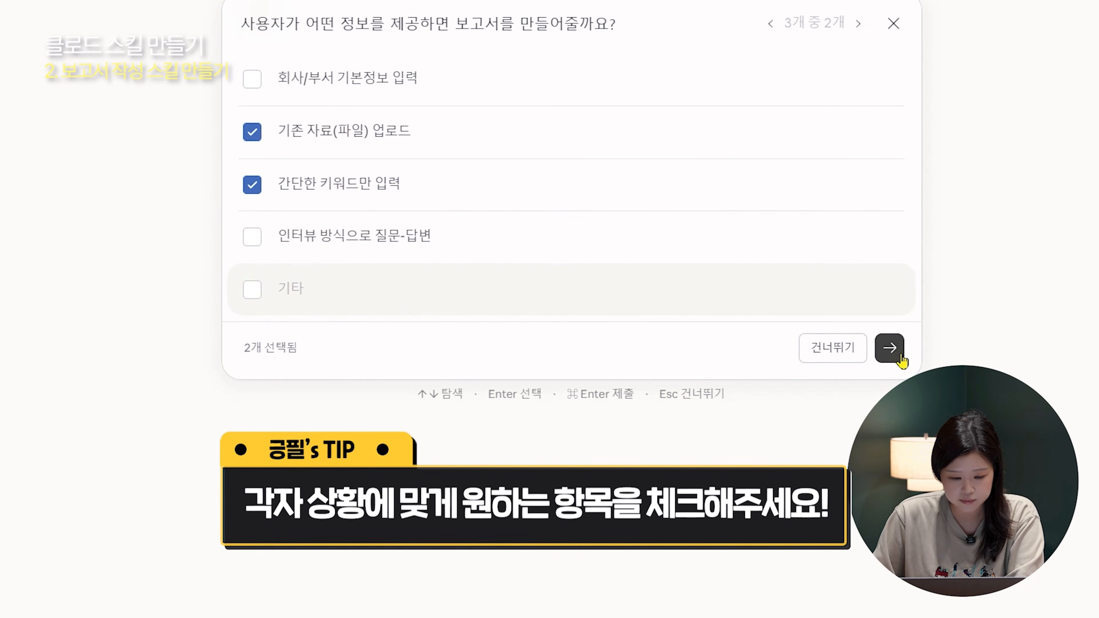
pyautogui.click(887, 349)
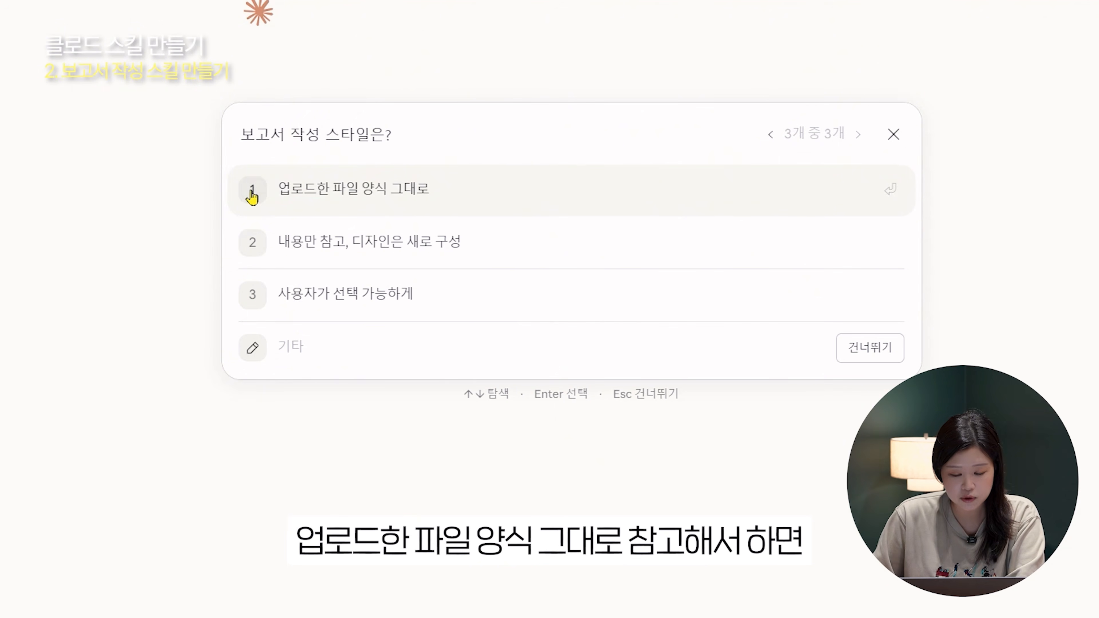
pyautogui.click(251, 197)
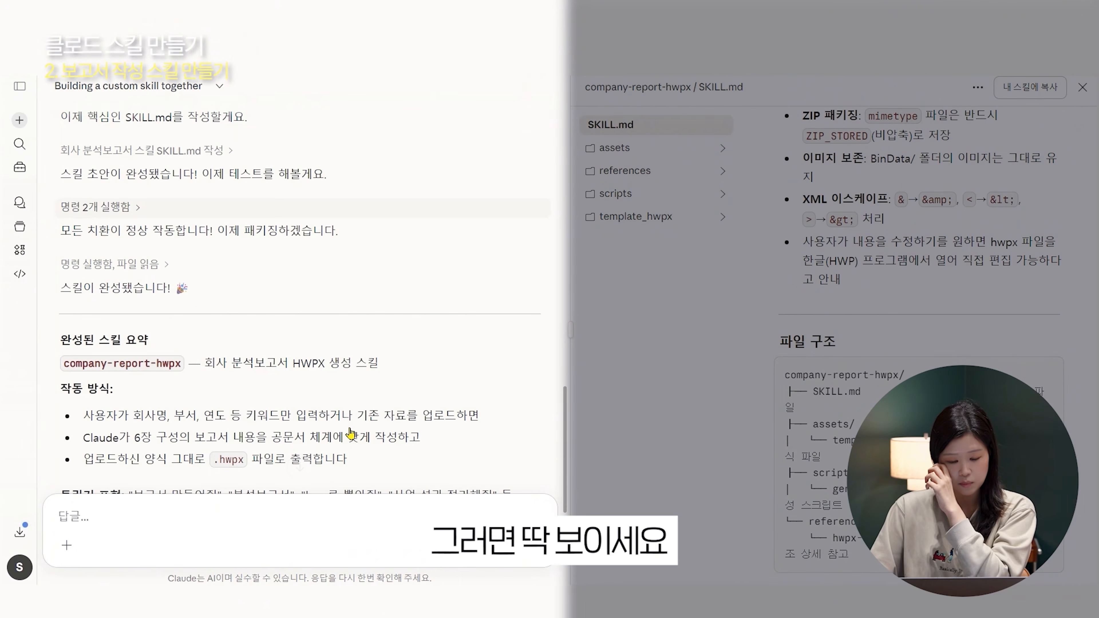
# - Copy the finished company-report-hwpx skill to 내 스킬 and open its management page
pyautogui.scroll(-6, 439, 435)
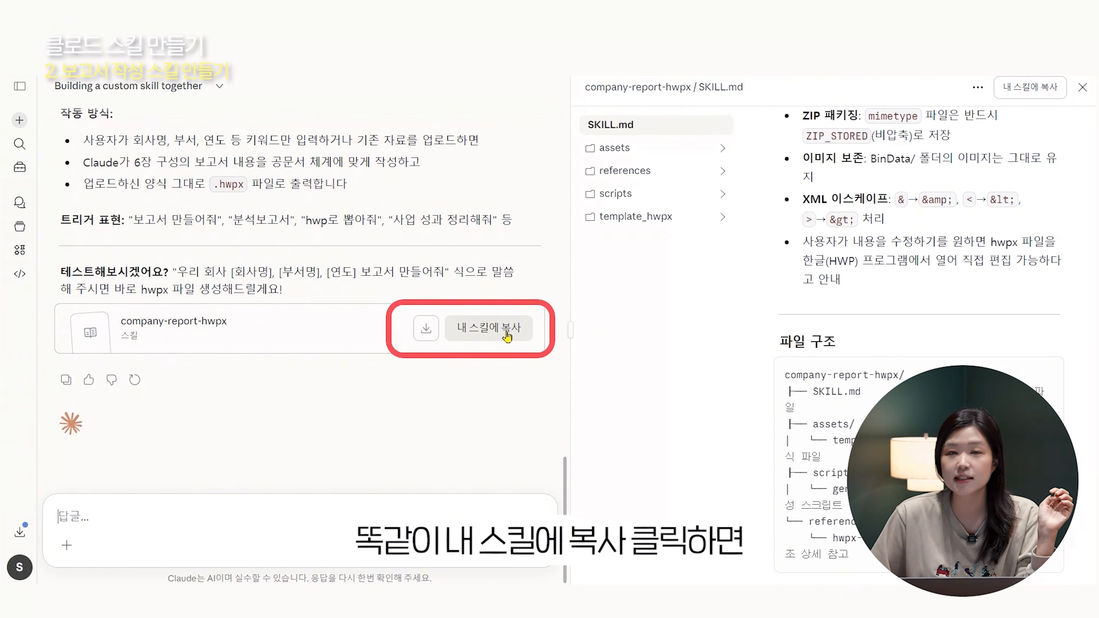
pyautogui.click(501, 329)
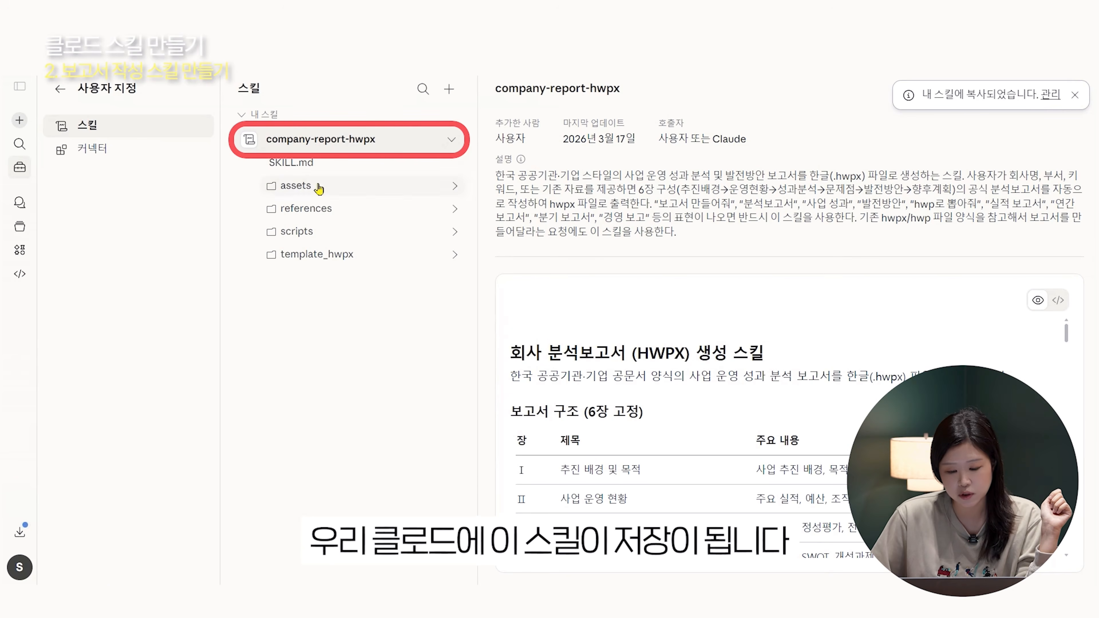
# - Use the company-report-hwpx skill in a new chat to request ""2027년 AI가 국내 경제에 미칠 영향"에 대한 분석보고서를 작성해줘."
pyautogui.click(1071, 91)
pyautogui.click(788, 194)
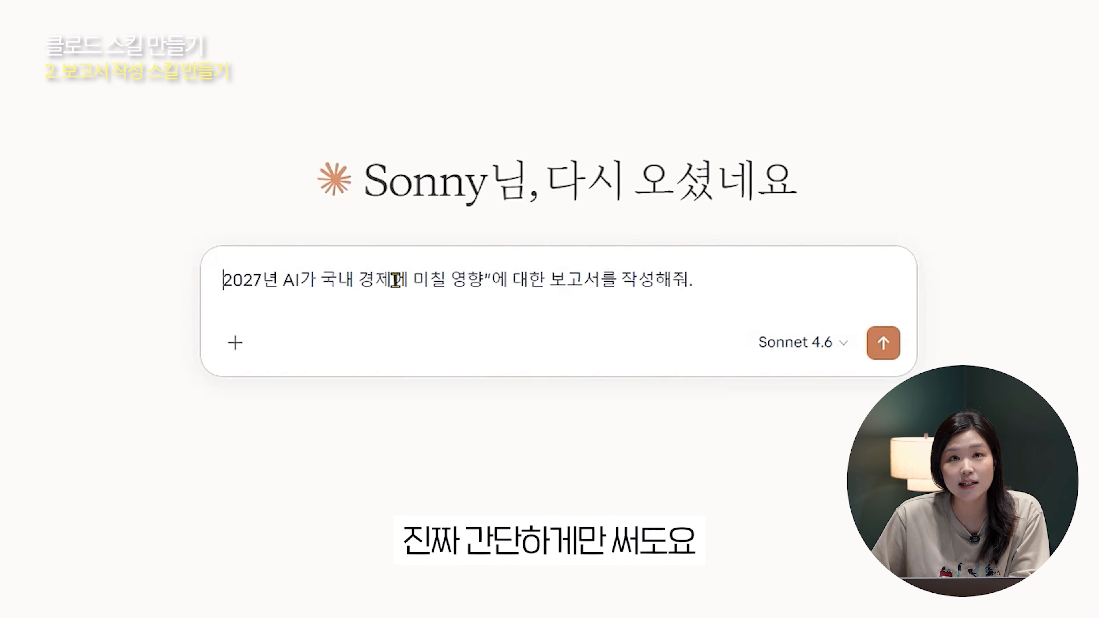
pyautogui.write('"')
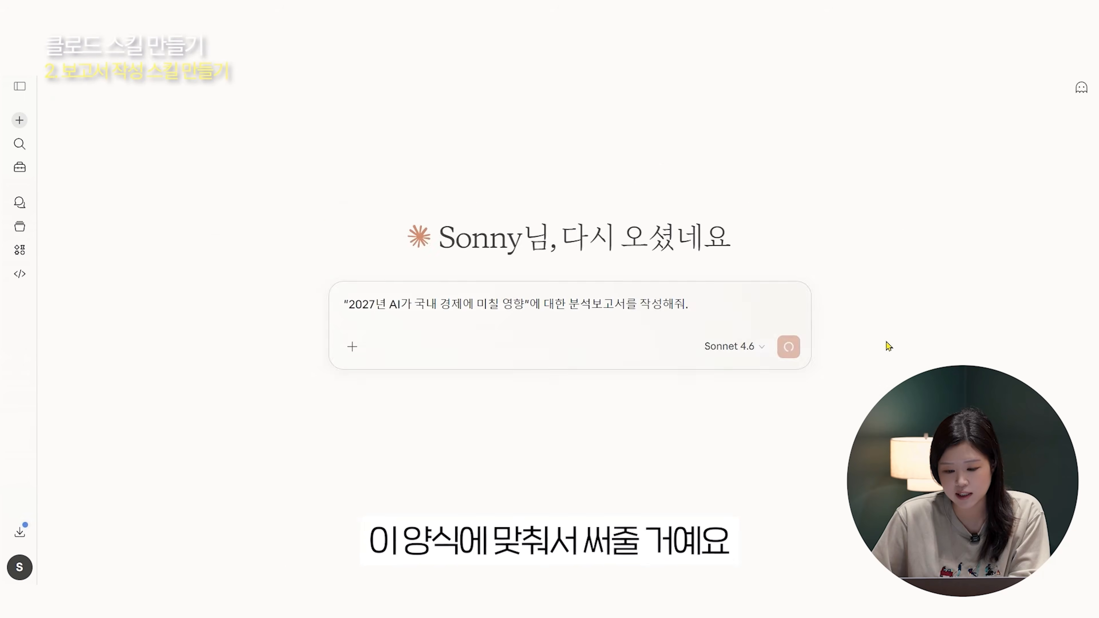
pyautogui.press('Return')
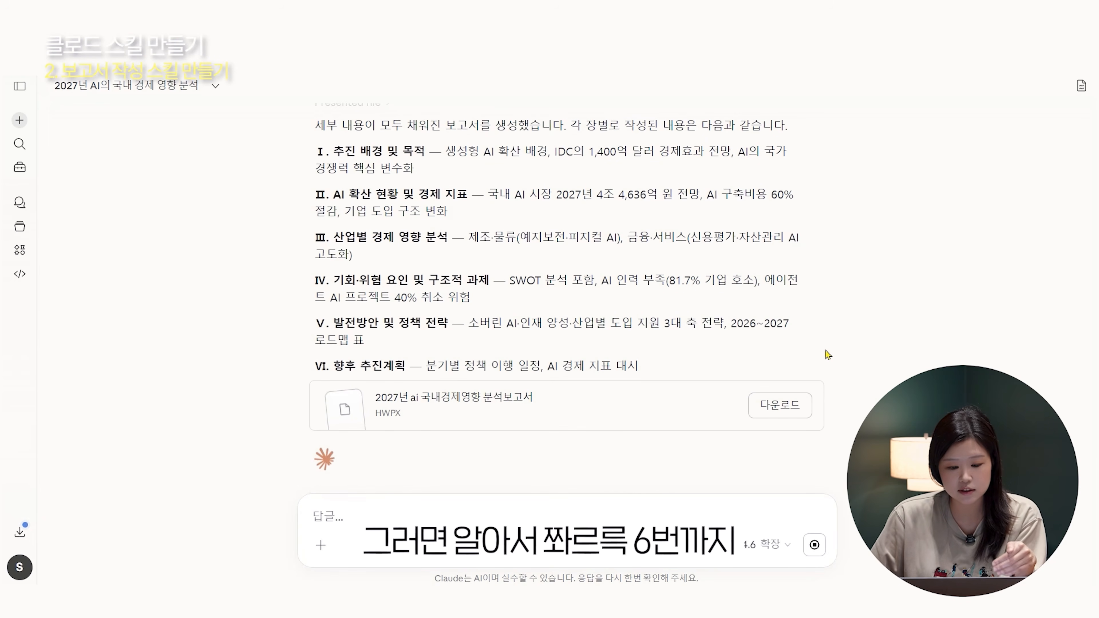
# - Download the generated HWPX report on AI's impact on the domestic economy in 2027
pyautogui.scroll(-3, 826, 351)
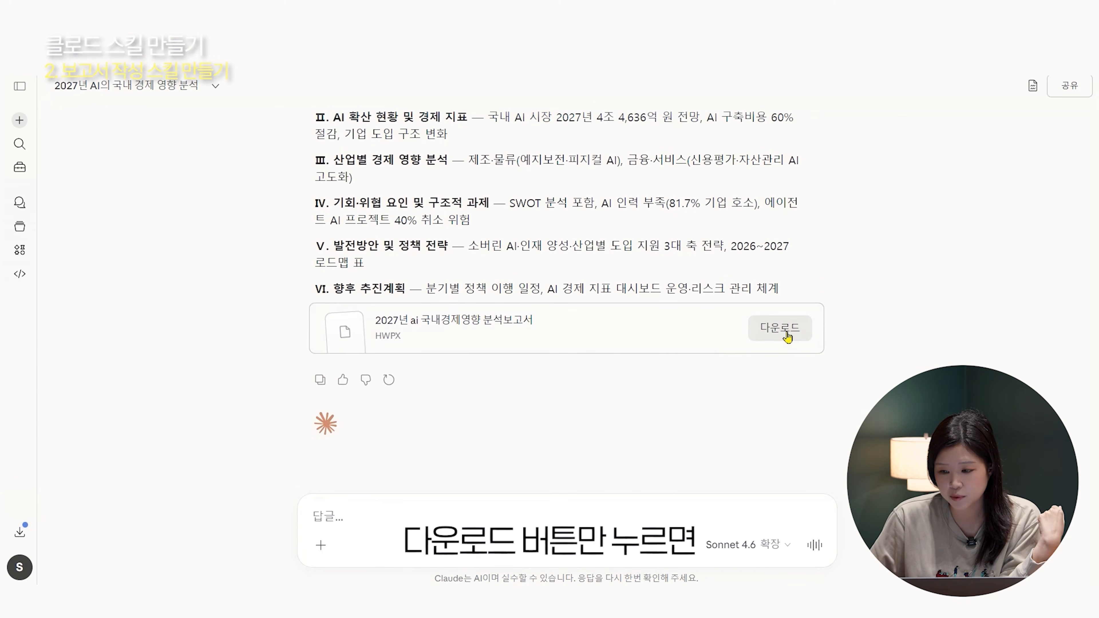
pyautogui.click(787, 335)
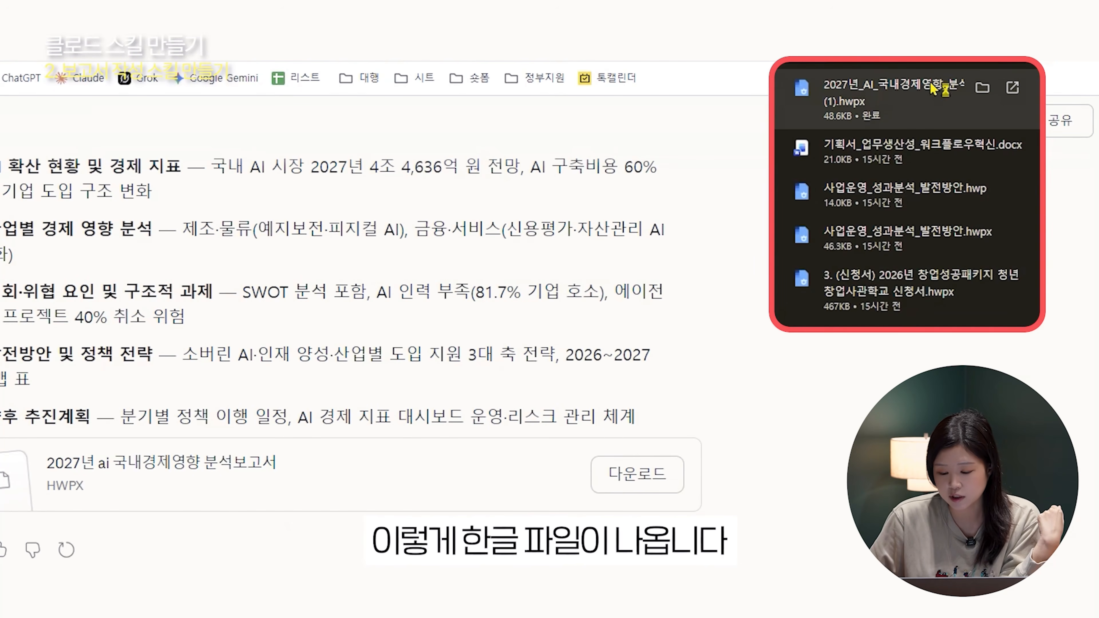